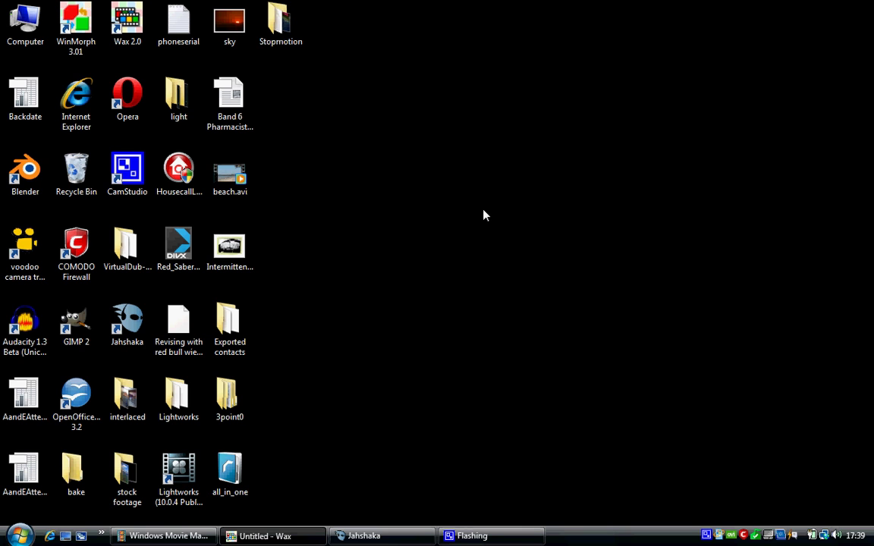
# Step: Open the Stopmotion folder full-screen and check the details of stills DSC01276 through DSC01281
pyautogui.doubleClick(285, 30)
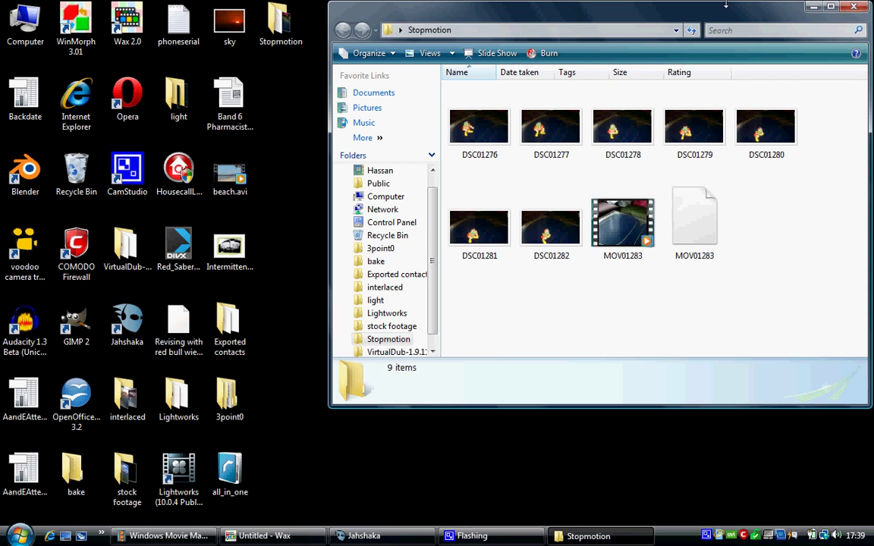
pyautogui.click(831, 7)
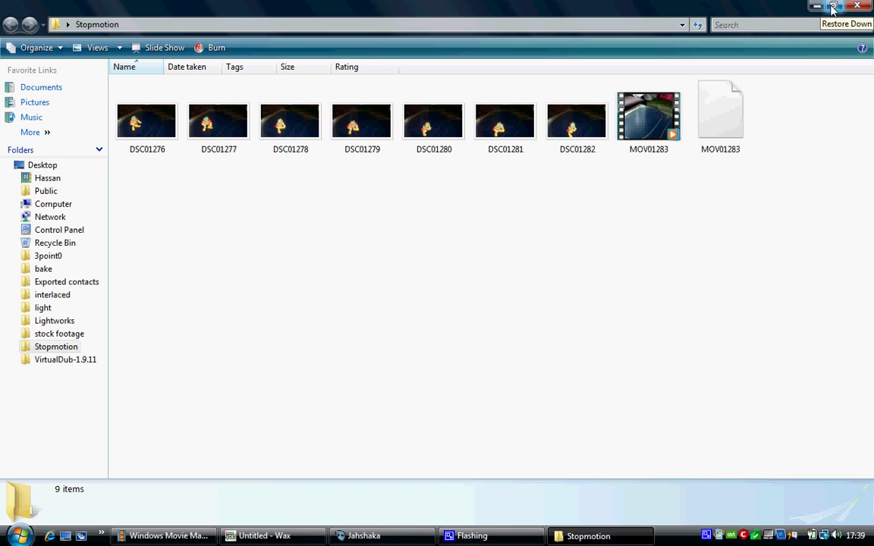
pyautogui.click(161, 114)
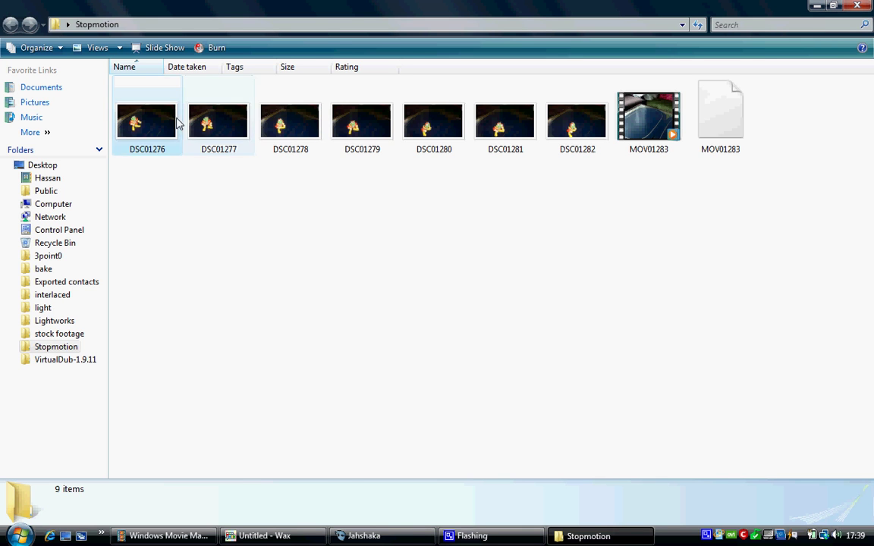
pyautogui.click(285, 123)
pyautogui.click(361, 121)
pyautogui.click(434, 121)
pyautogui.click(501, 126)
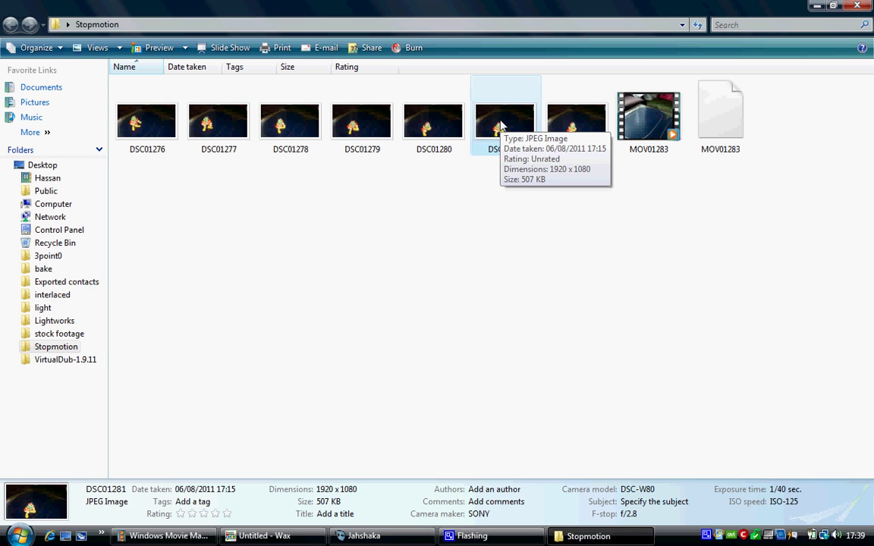
pyautogui.press('Left')
pyautogui.press('Left')
pyautogui.press('Left')
pyautogui.press('Left')
pyautogui.press('Left')
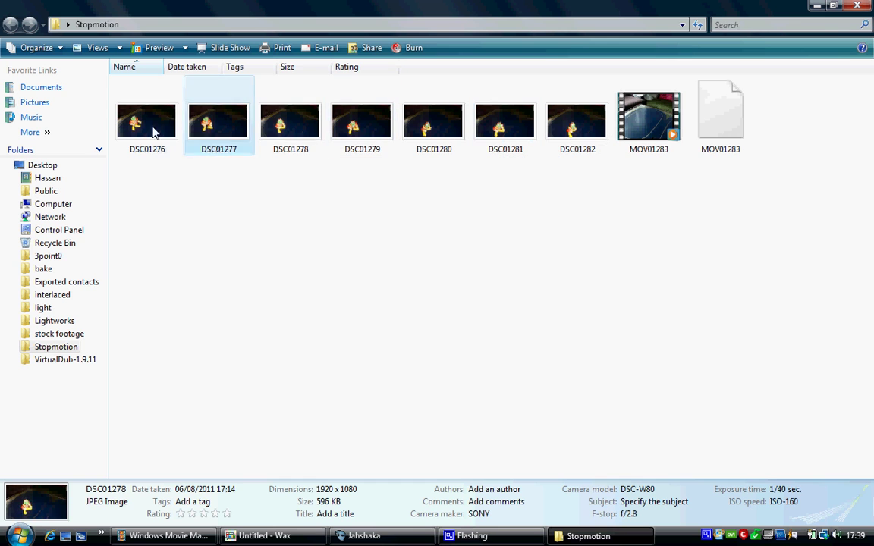
pyautogui.click(213, 125)
pyautogui.click(275, 125)
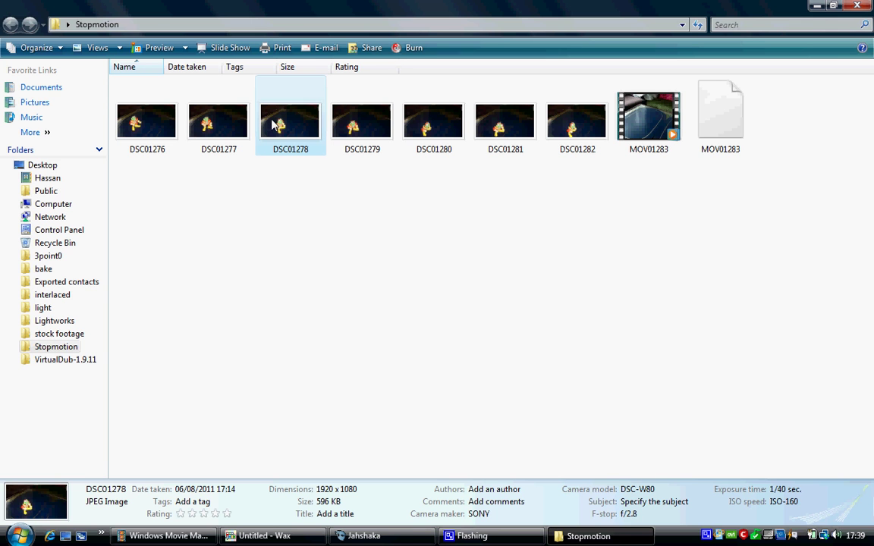
pyautogui.click(167, 536)
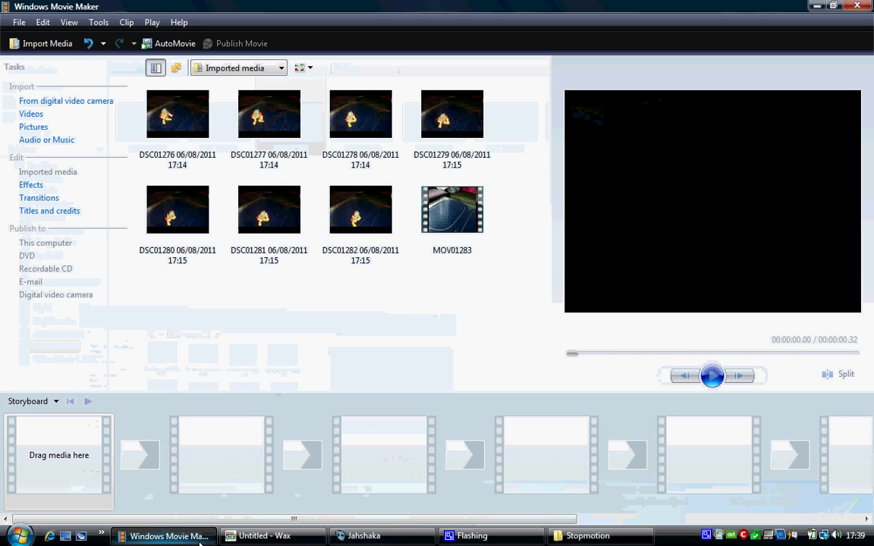
pyautogui.click(263, 538)
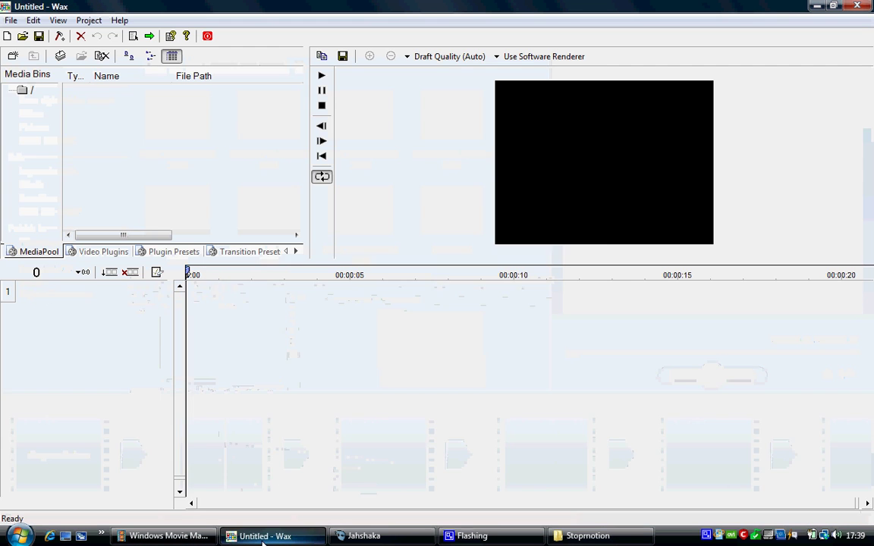
pyautogui.click(349, 539)
pyautogui.click(169, 541)
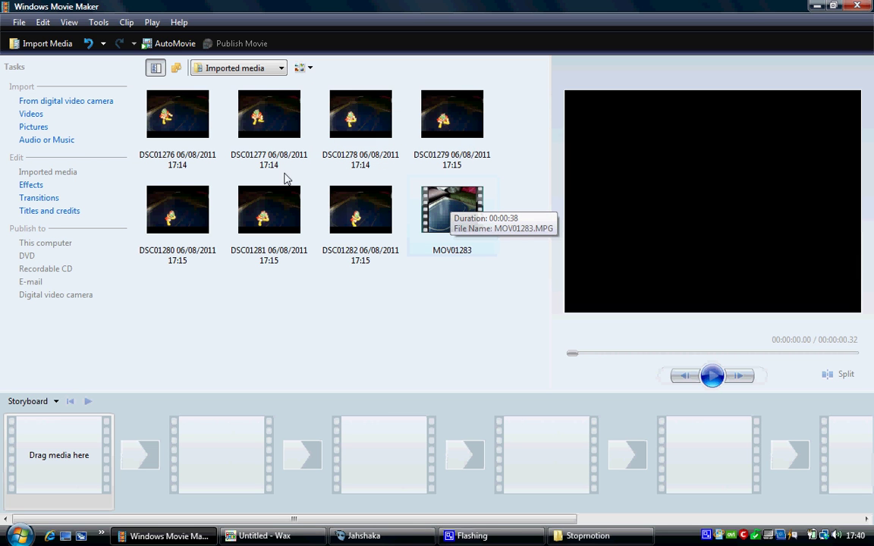
pyautogui.click(99, 22)
pyautogui.click(122, 176)
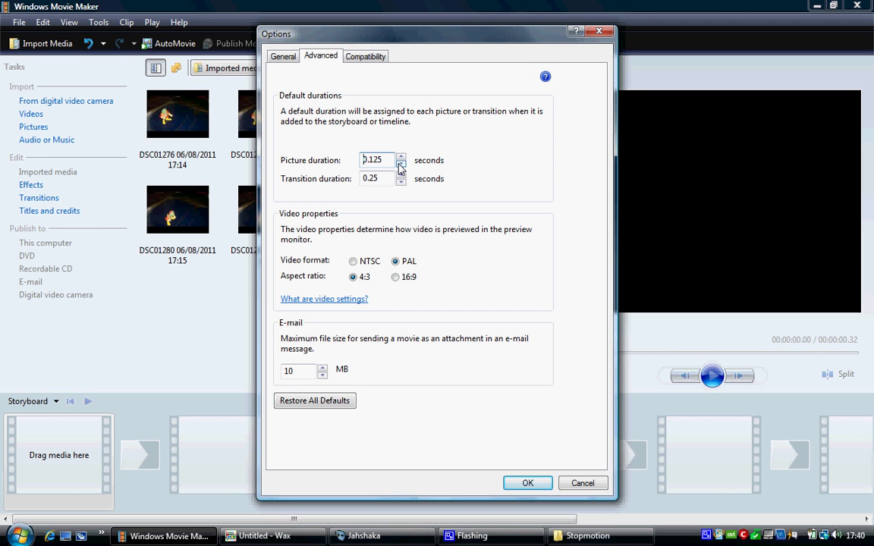
pyautogui.click(566, 486)
# Step: Add stills DSC01276–DSC01282 to the storyboard in order and play the preview
pyautogui.click(187, 138)
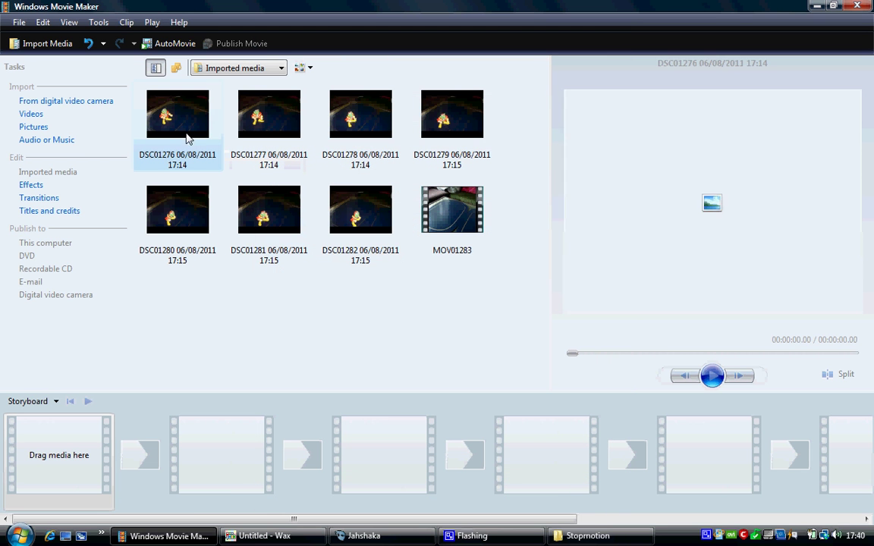
pyautogui.keyDown('shift'); pyautogui.click(371, 230); pyautogui.keyUp('shift')
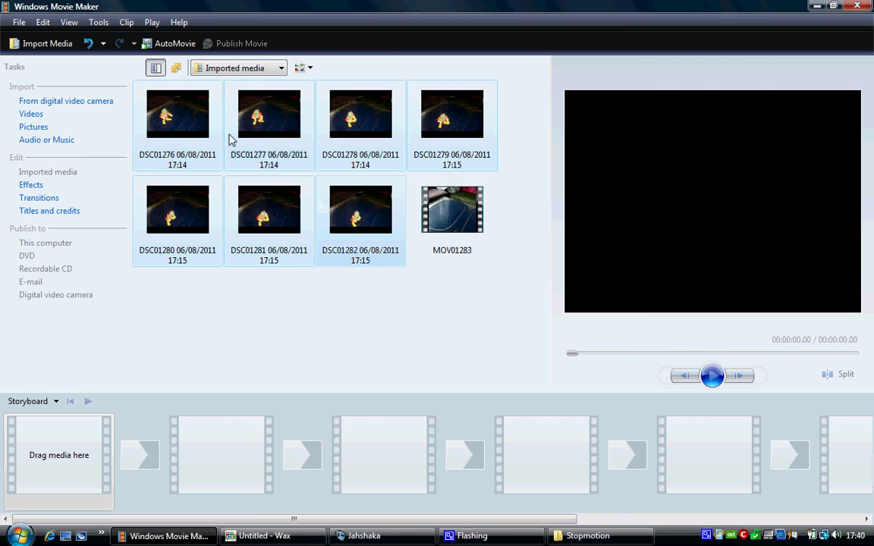
pyautogui.moveTo(199, 133); pyautogui.dragTo(138, 427)
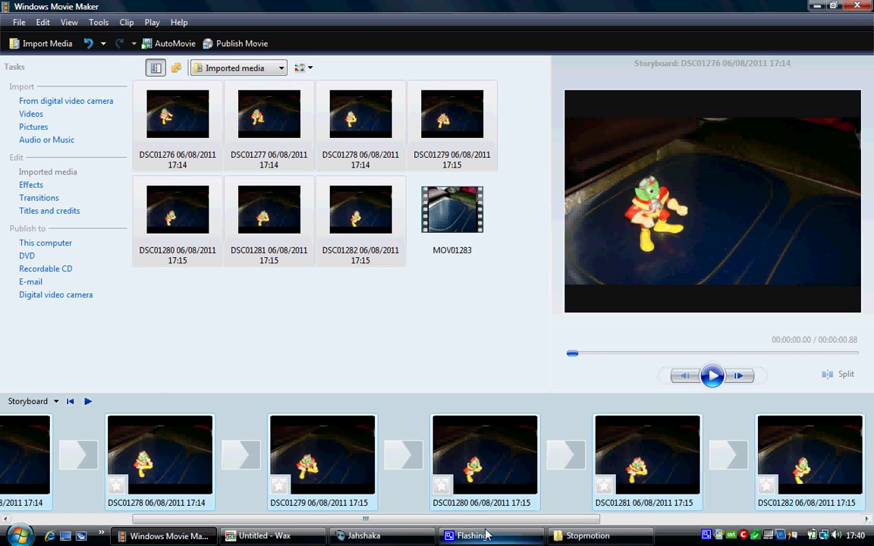
pyautogui.click(714, 377)
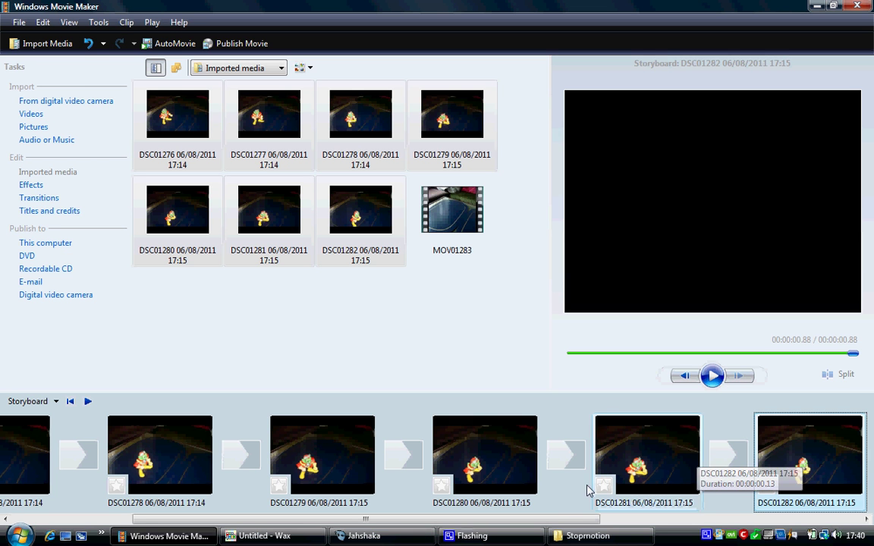
pyautogui.moveTo(552, 519); pyautogui.dragTo(352, 519)
pyautogui.click(90, 453)
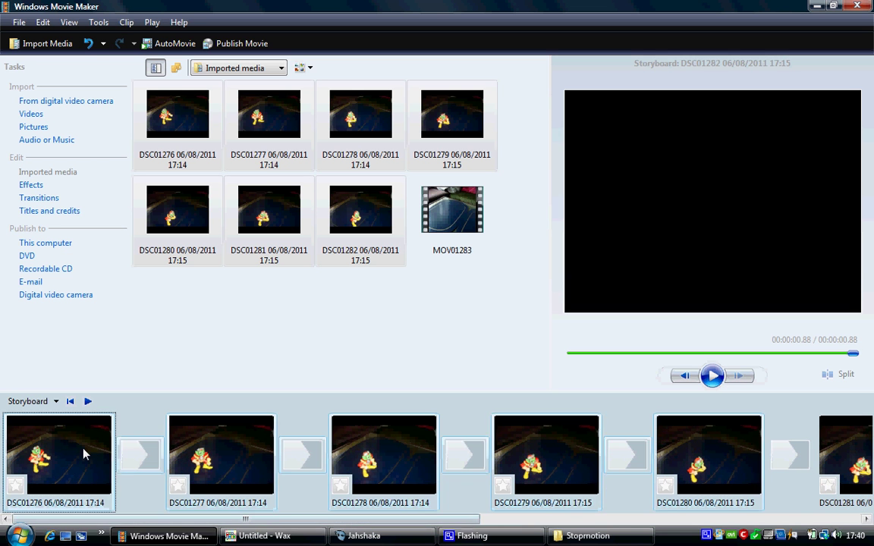
# Step: Apply the Speed Up, Double effect to all seven storyboard stills
pyautogui.click(31, 185)
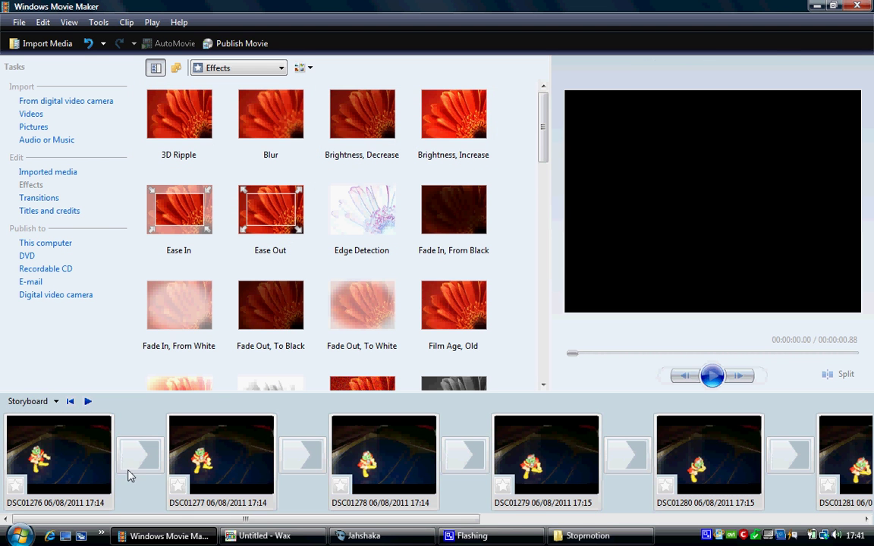
pyautogui.scroll(-5, 654, 489)
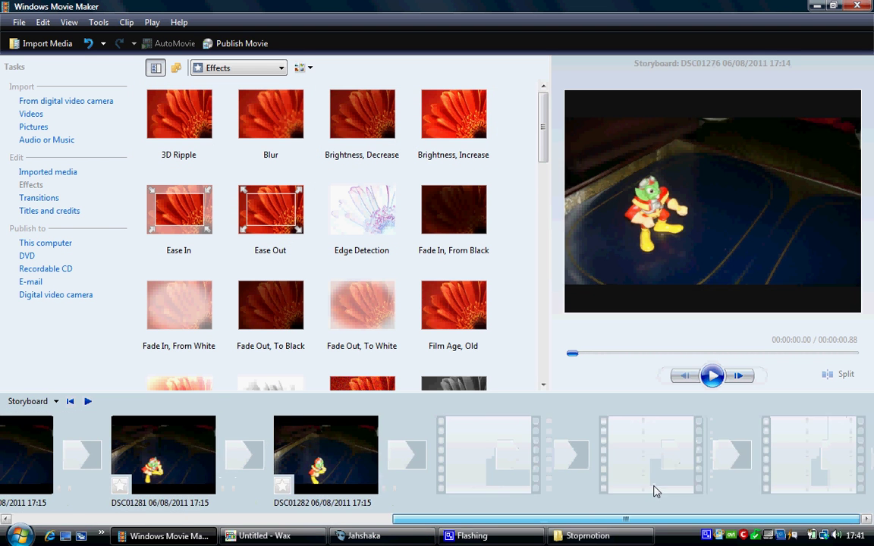
pyautogui.keyDown('shift'); pyautogui.click(353, 454); pyautogui.keyUp('shift')
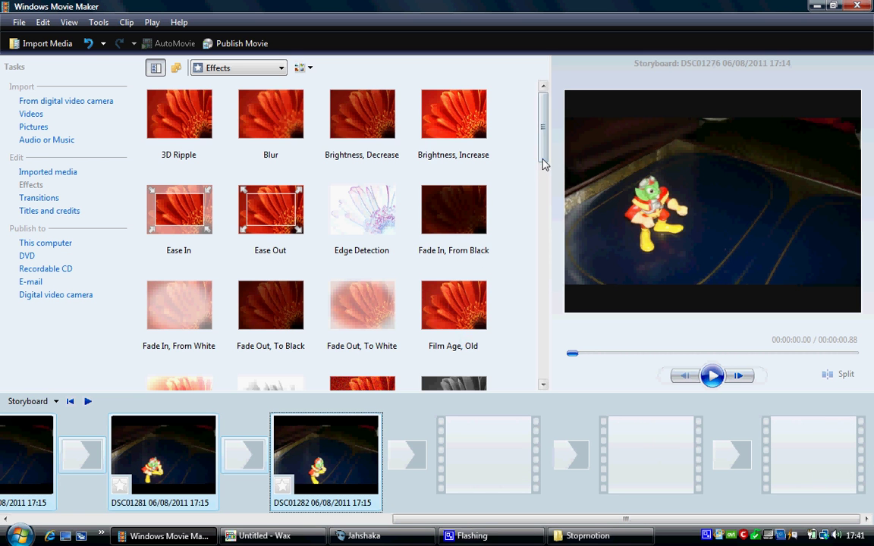
pyautogui.moveTo(543, 159); pyautogui.dragTo(556, 292)
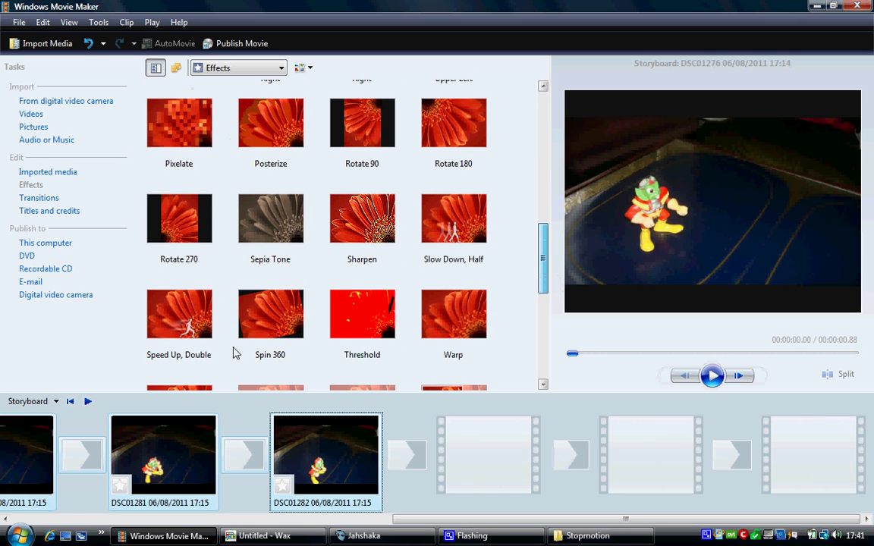
pyautogui.rightClick(180, 324)
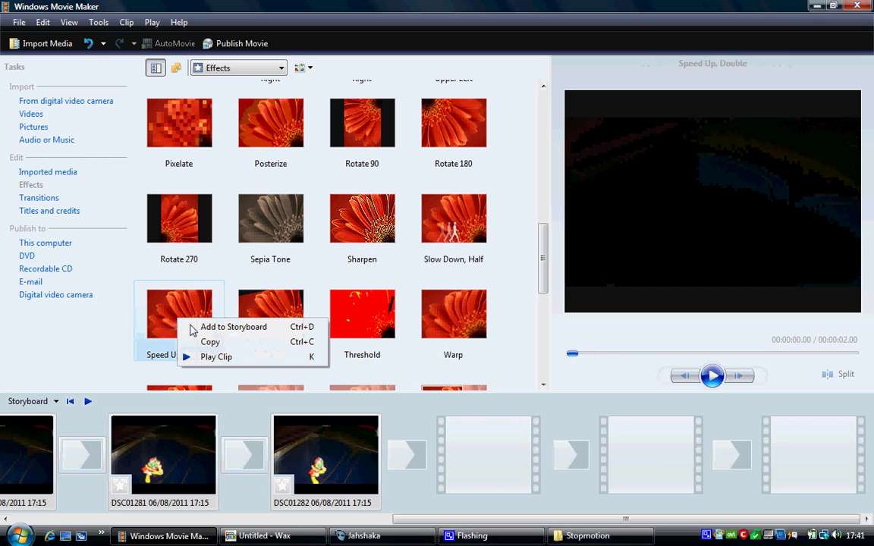
pyautogui.click(202, 334)
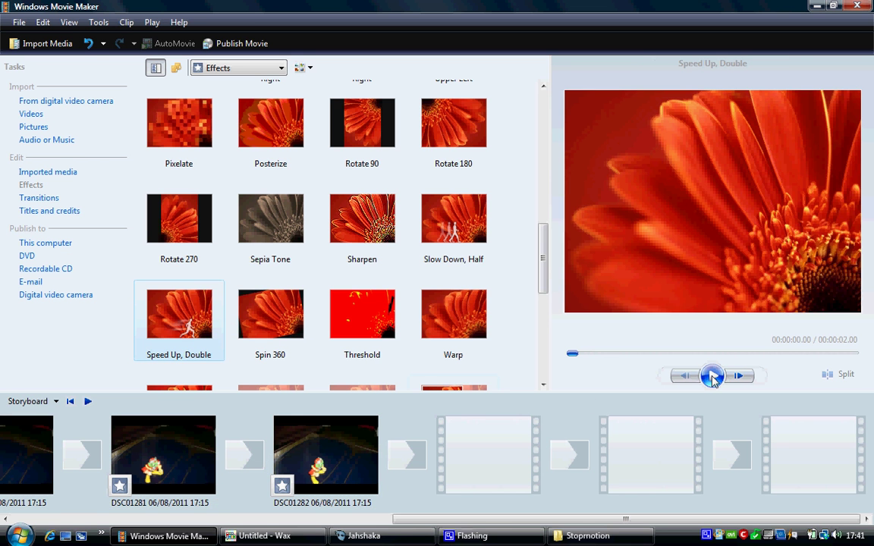
# Step: Preview the sped-up stills, then delete every clip from the storyboard
pyautogui.moveTo(450, 521); pyautogui.dragTo(61, 520)
pyautogui.click(86, 451)
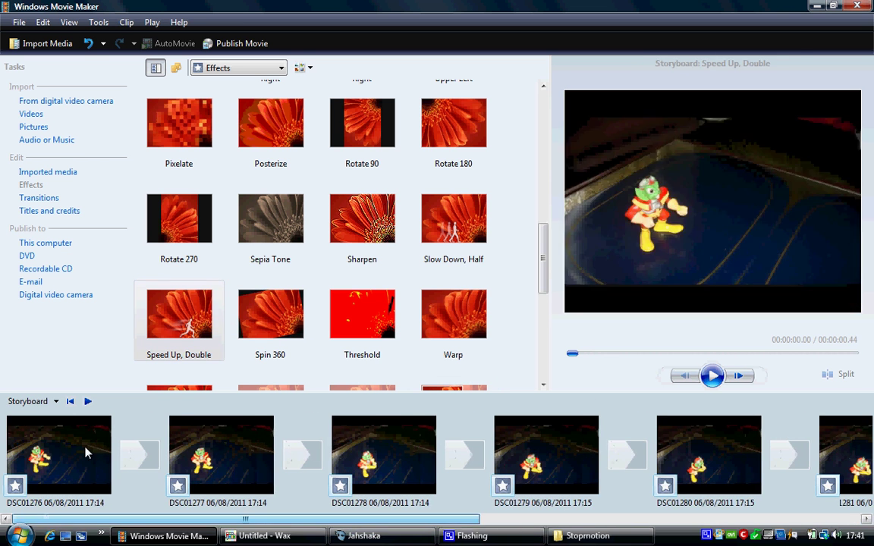
pyautogui.click(713, 377)
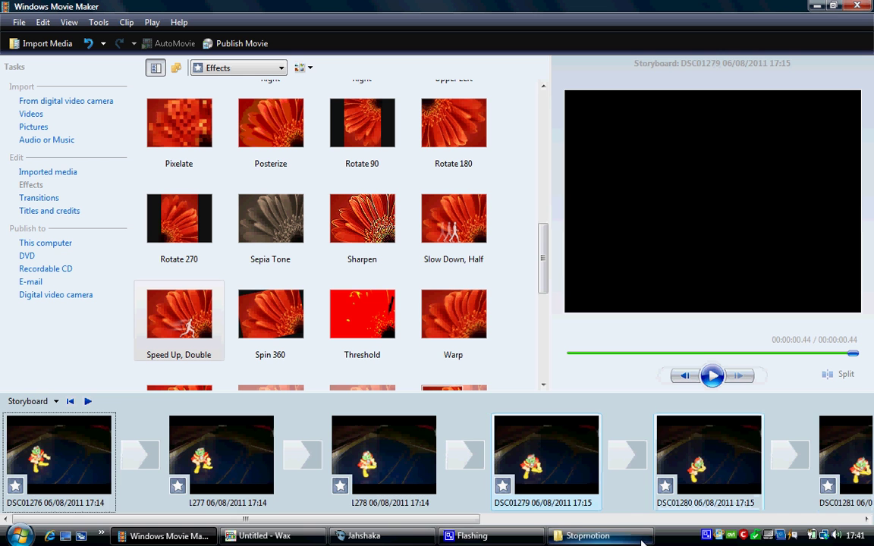
pyautogui.click(555, 520)
pyautogui.click(562, 521)
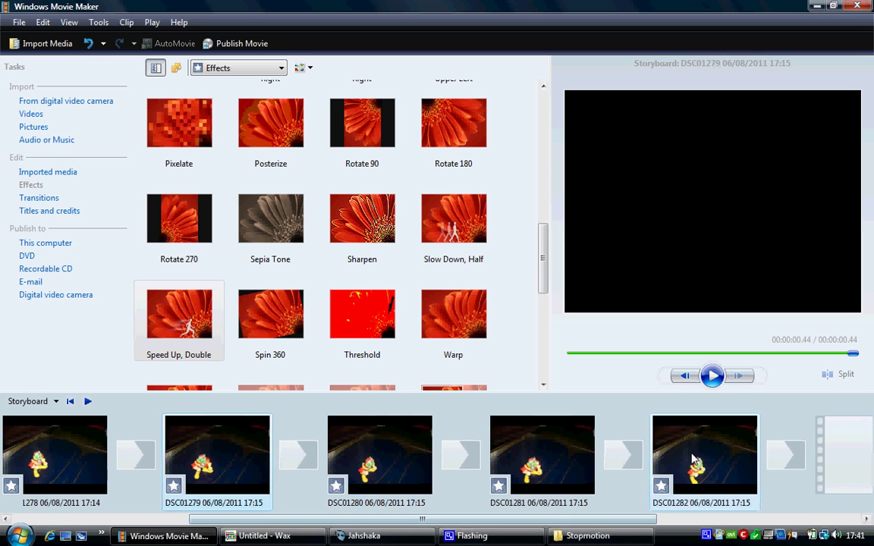
pyautogui.moveTo(535, 520); pyautogui.dragTo(367, 521)
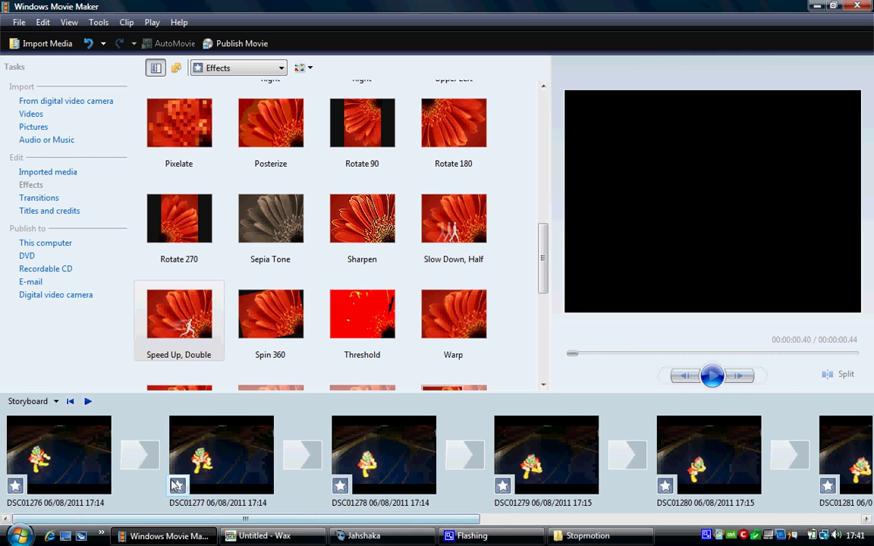
pyautogui.click(106, 454)
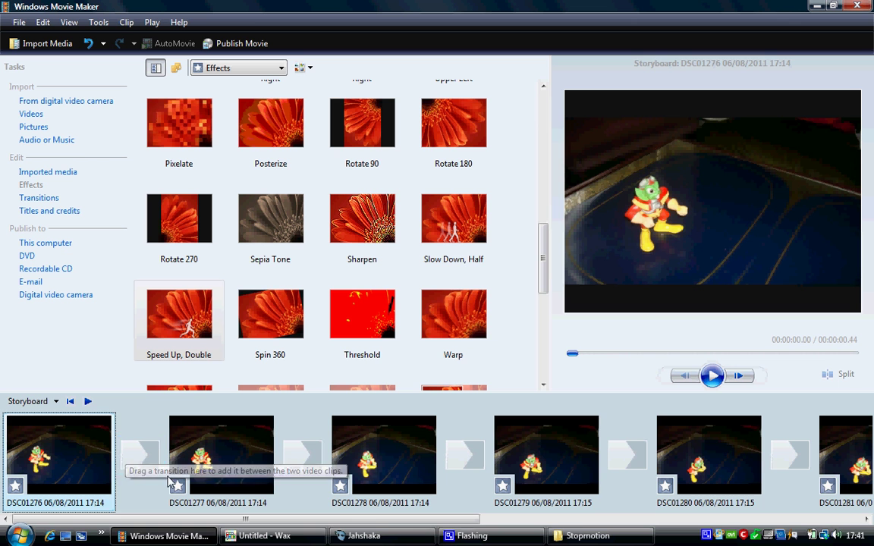
pyautogui.moveTo(375, 520); pyautogui.dragTo(485, 520)
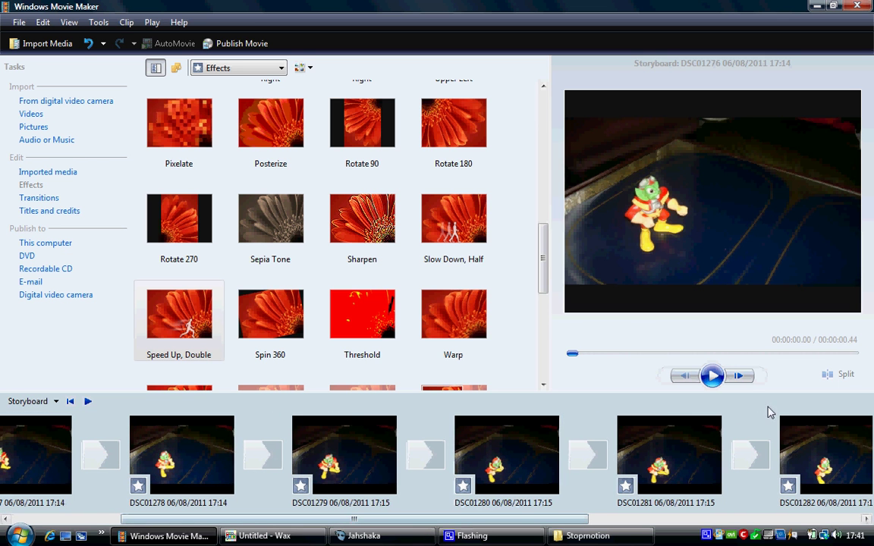
pyautogui.hotkey('ctrl', 'a')
pyautogui.press('Delete')
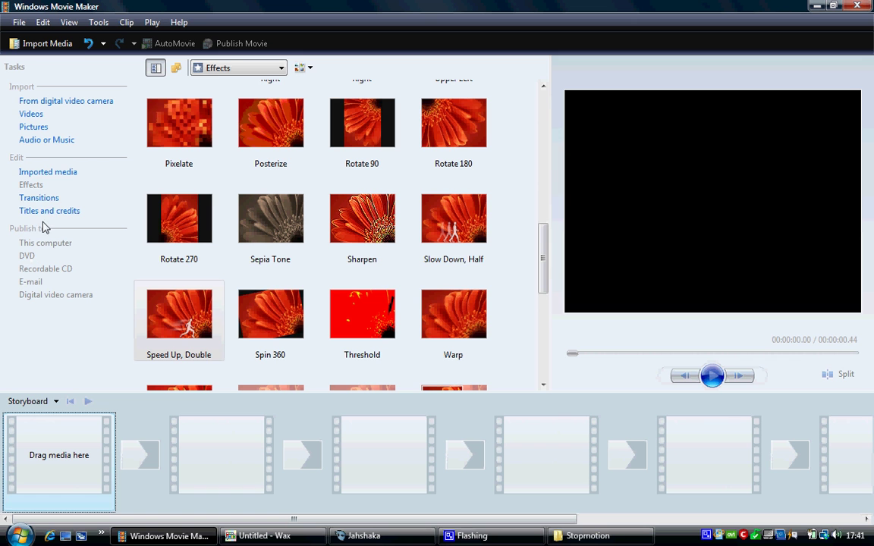
# Step: Preview the imported MOV01283 video and drop it into the first storyboard slot
pyautogui.click(212, 70)
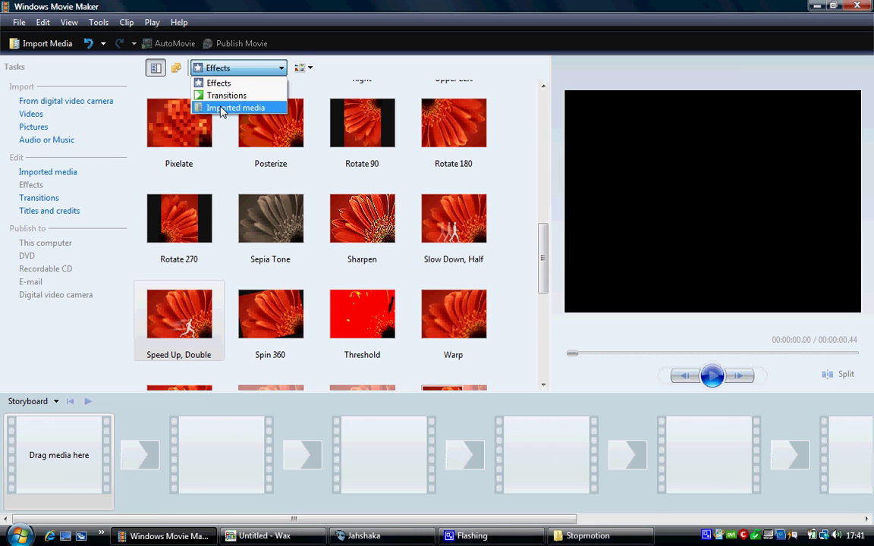
pyautogui.click(213, 105)
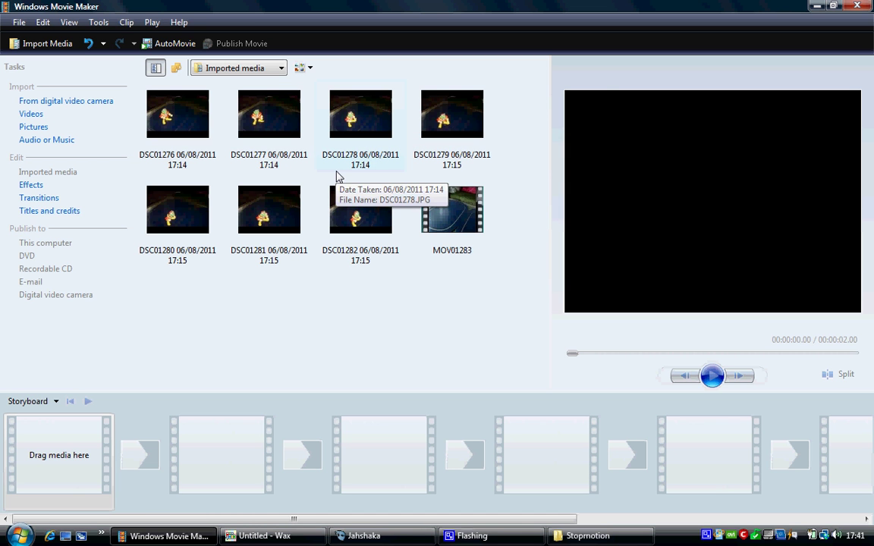
pyautogui.click(452, 213)
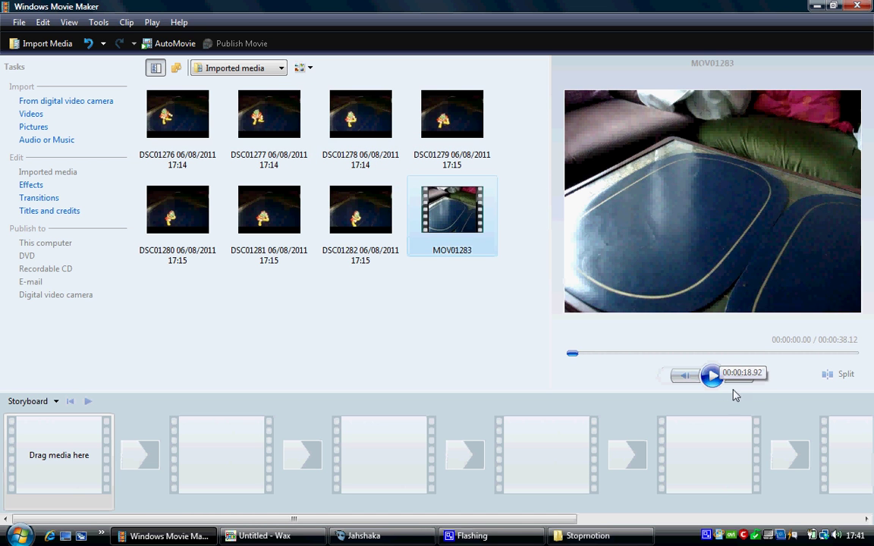
pyautogui.click(713, 377)
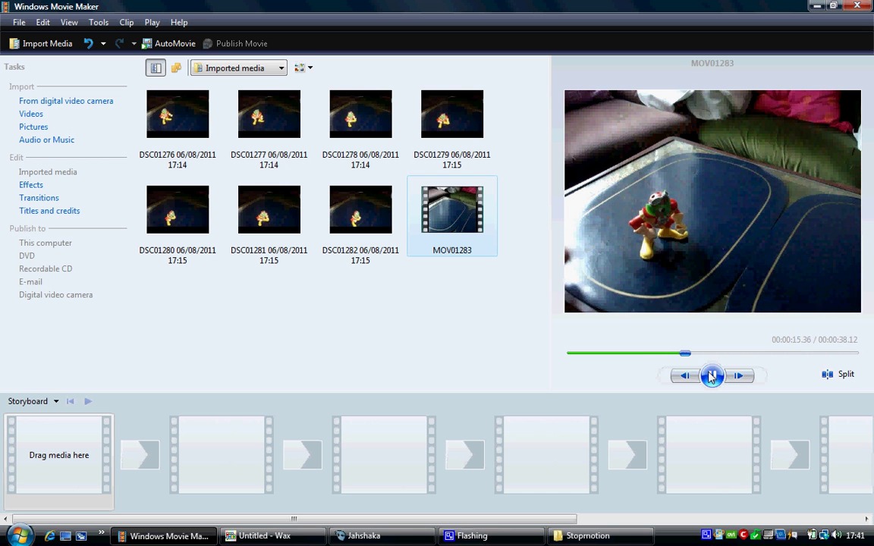
pyautogui.click(712, 376)
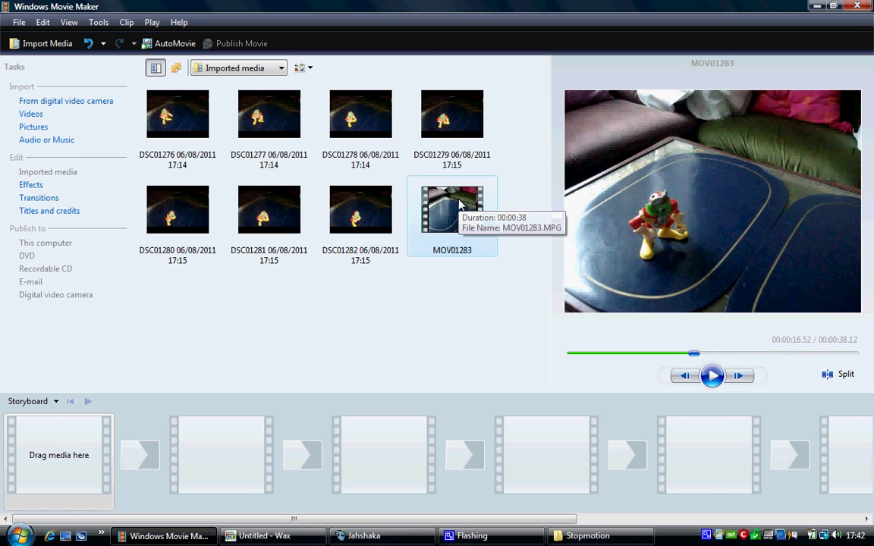
pyautogui.moveTo(461, 200); pyautogui.dragTo(64, 460)
# Step: Switch the project to Timeline view and zoom to see the whole MOV01283 clip
pyautogui.click(32, 402)
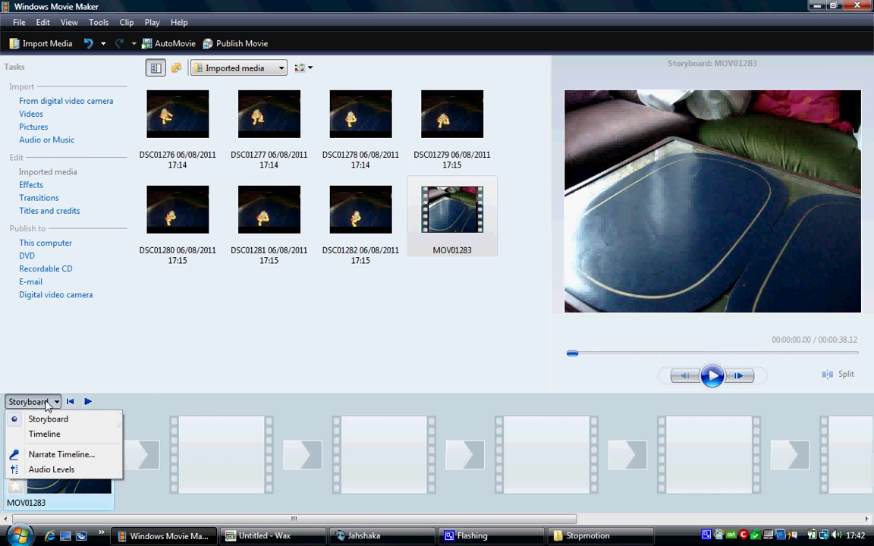
pyautogui.click(44, 434)
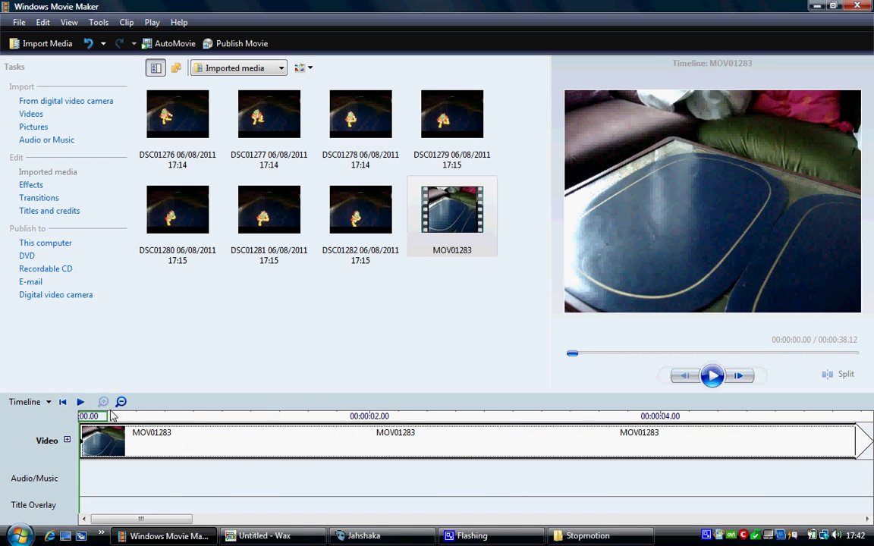
pyautogui.click(173, 415)
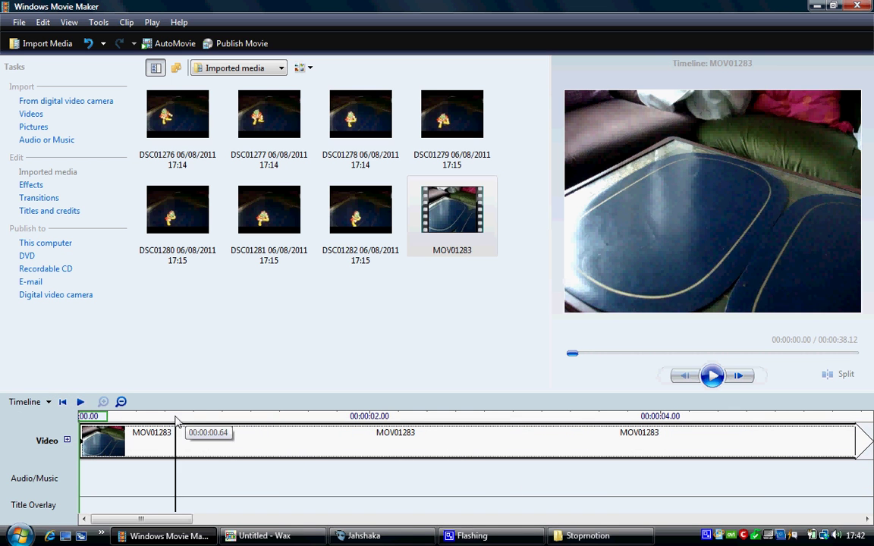
pyautogui.click(122, 402)
pyautogui.click(121, 403)
pyautogui.click(121, 402)
pyautogui.click(104, 403)
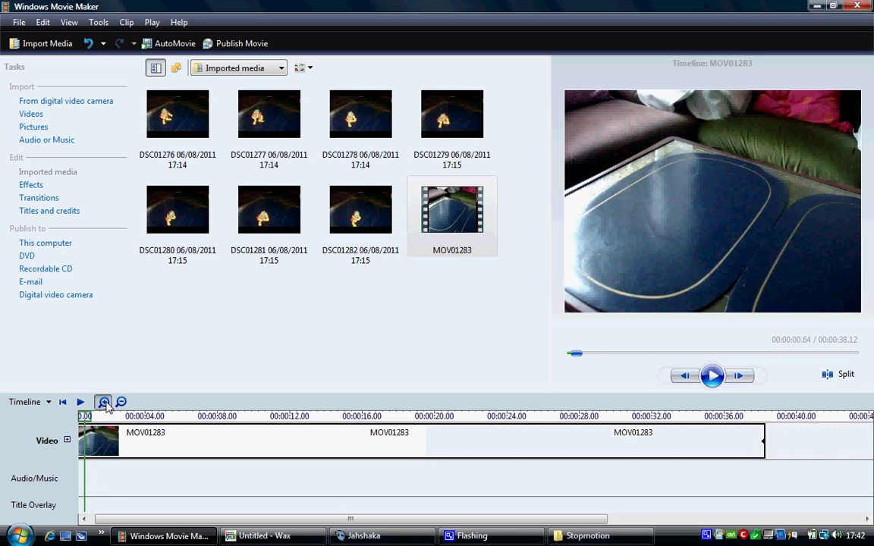
pyautogui.click(104, 402)
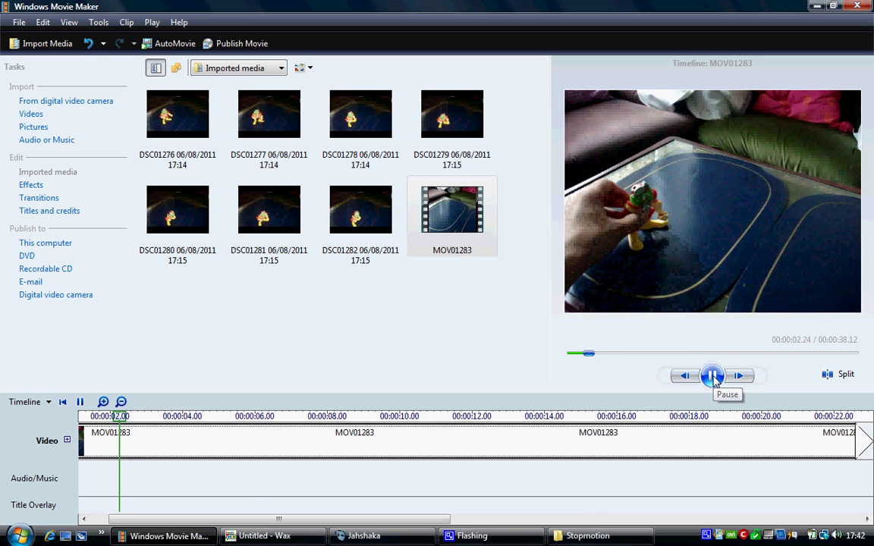
# Step: Split MOV01283 at 3.64 seconds, one frame later, and at 7.92 seconds
pyautogui.click(713, 377)
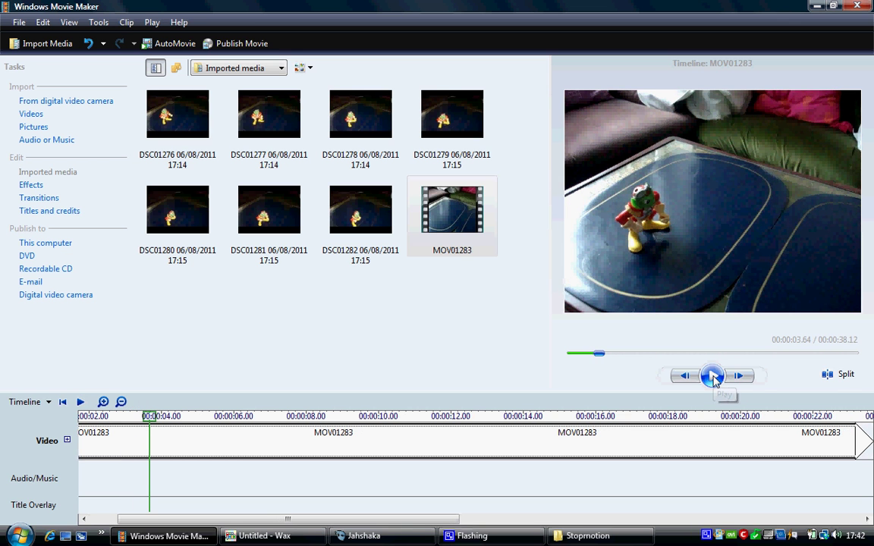
pyautogui.click(829, 376)
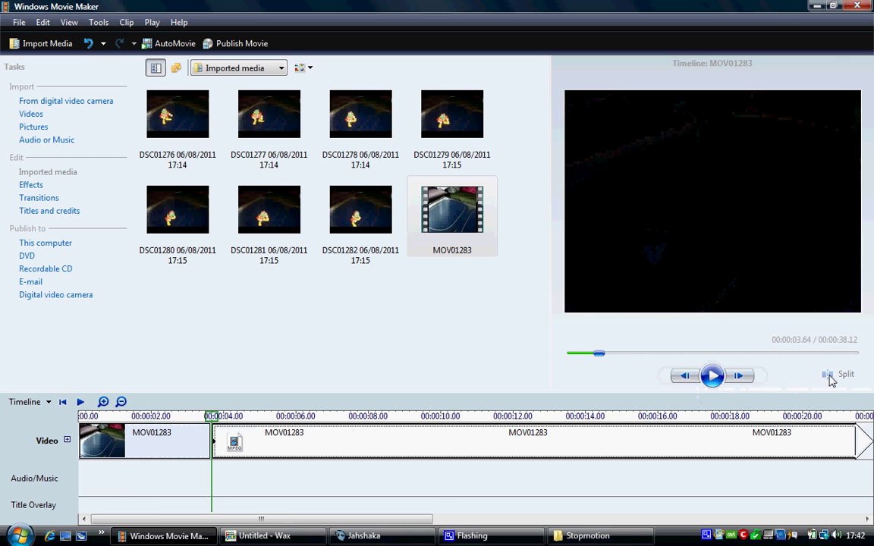
pyautogui.click(743, 381)
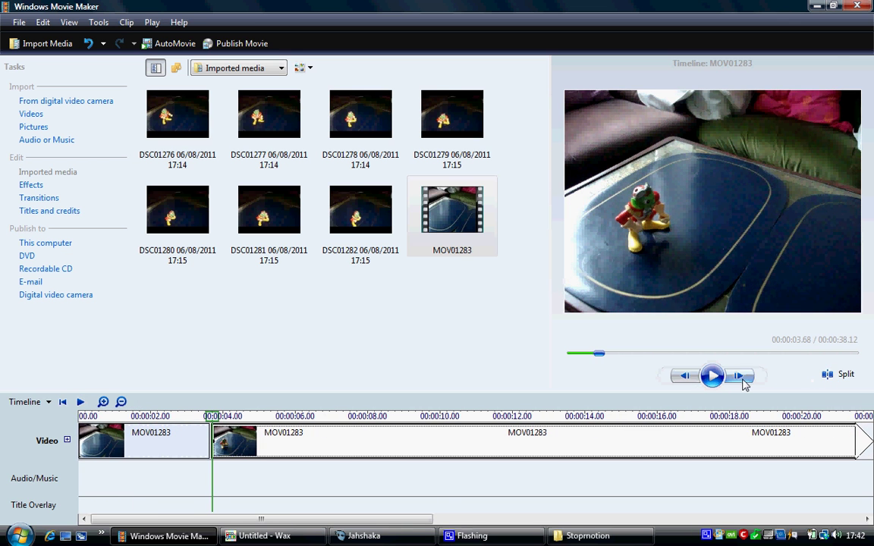
pyautogui.click(829, 378)
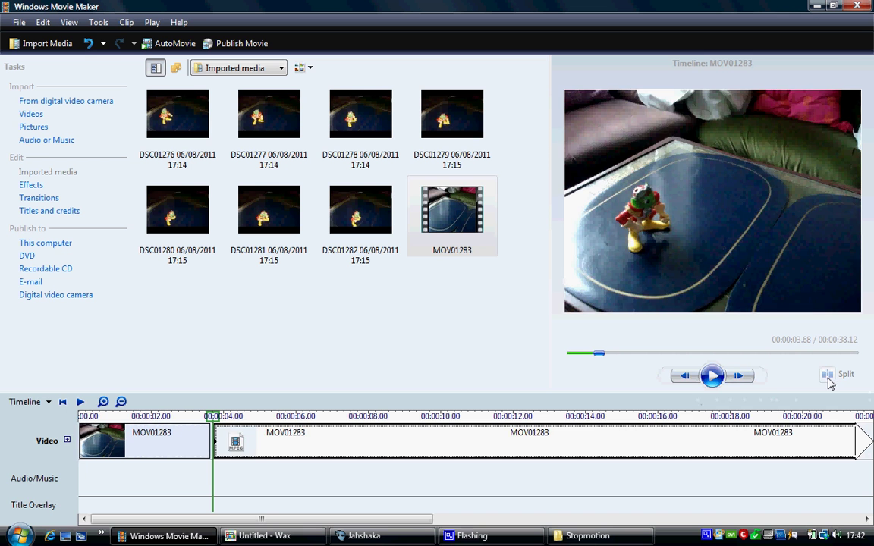
pyautogui.click(713, 376)
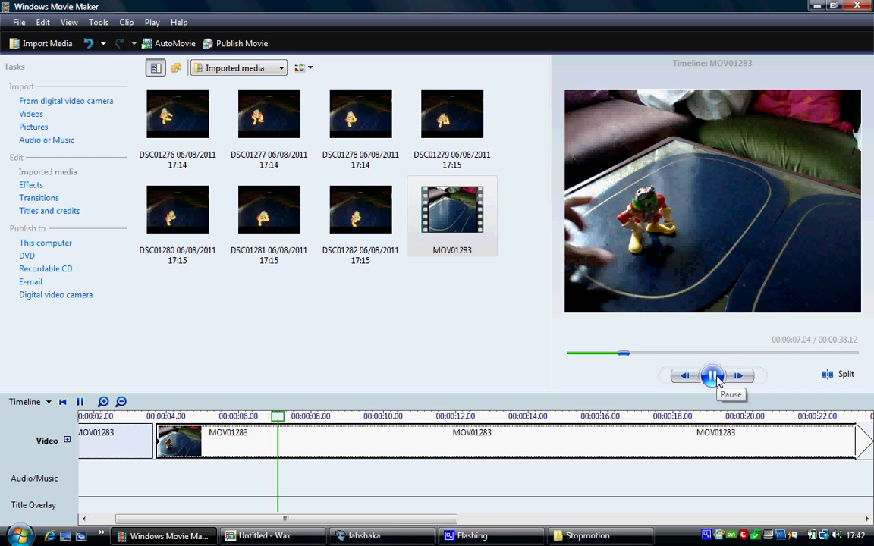
pyautogui.click(715, 377)
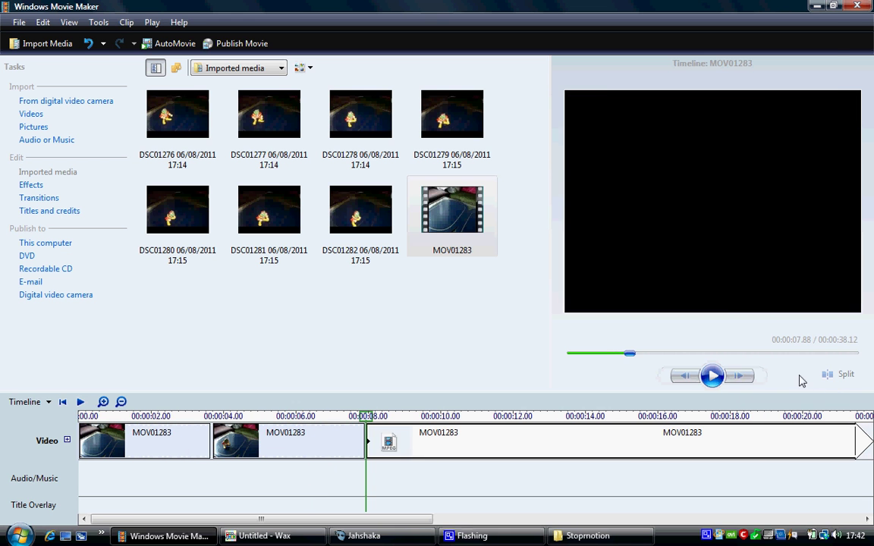
pyautogui.click(738, 375)
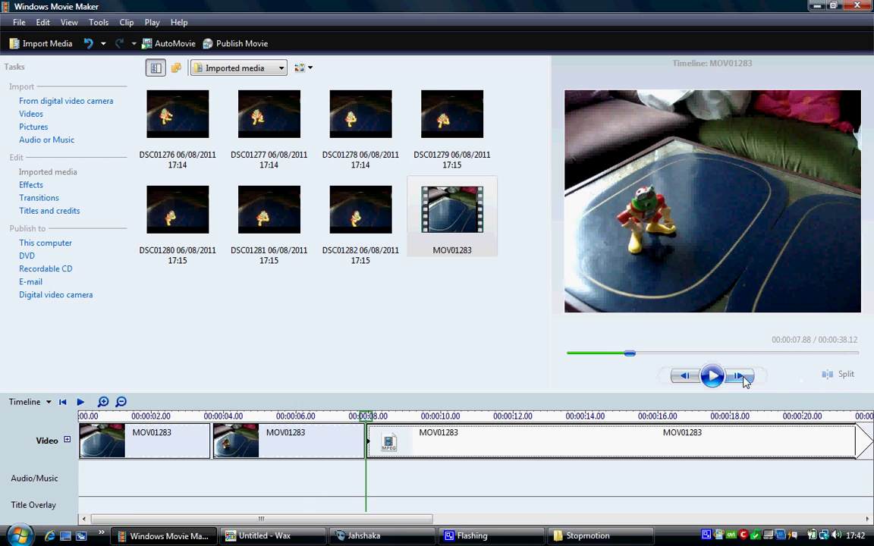
pyautogui.click(829, 375)
# Step: Split the clip at about 12.32, 16.32 and 20.48 seconds
pyautogui.click(713, 377)
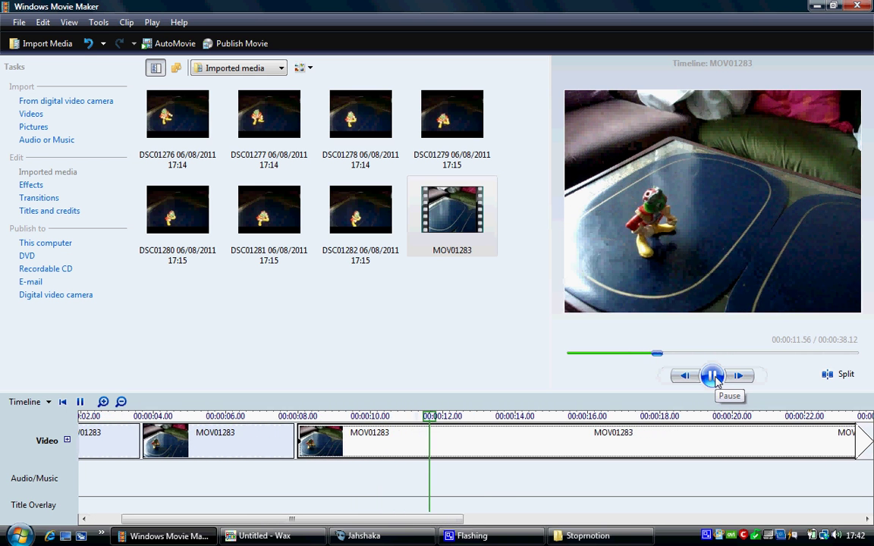
pyautogui.click(714, 376)
pyautogui.click(832, 379)
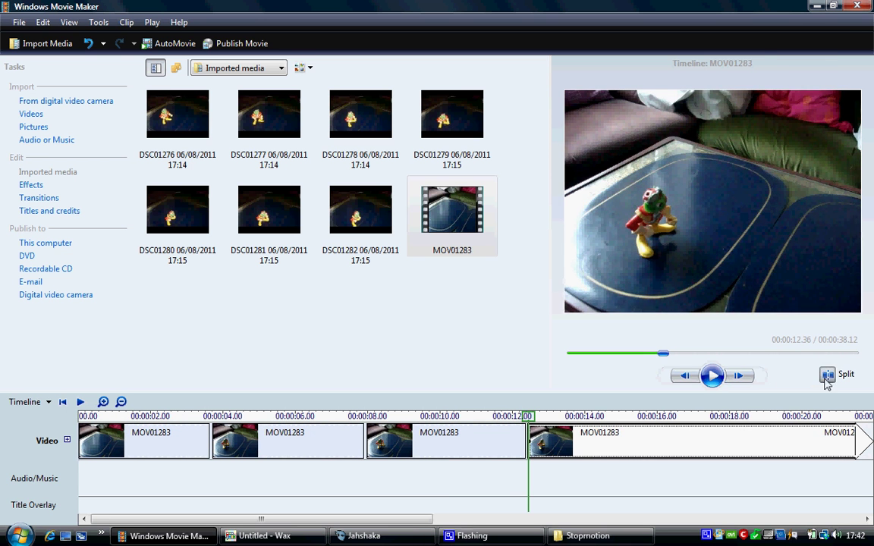
pyautogui.click(716, 378)
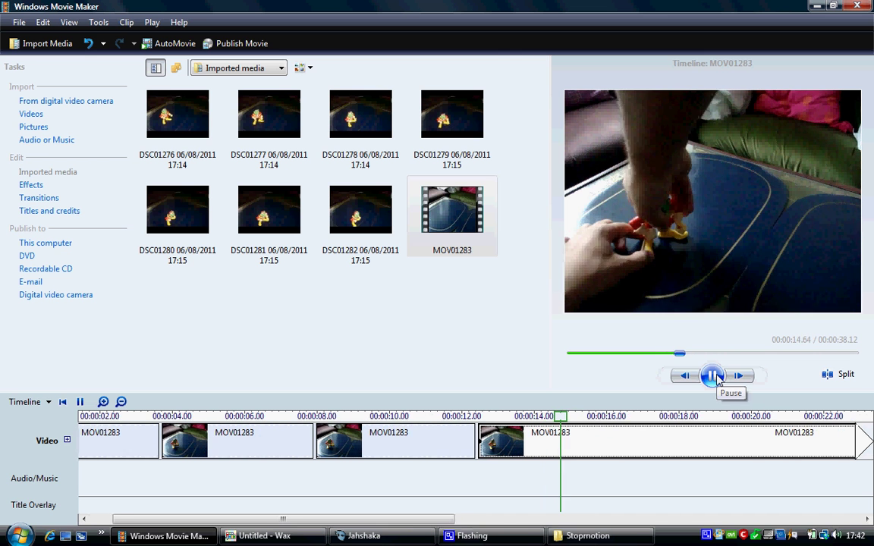
pyautogui.click(715, 376)
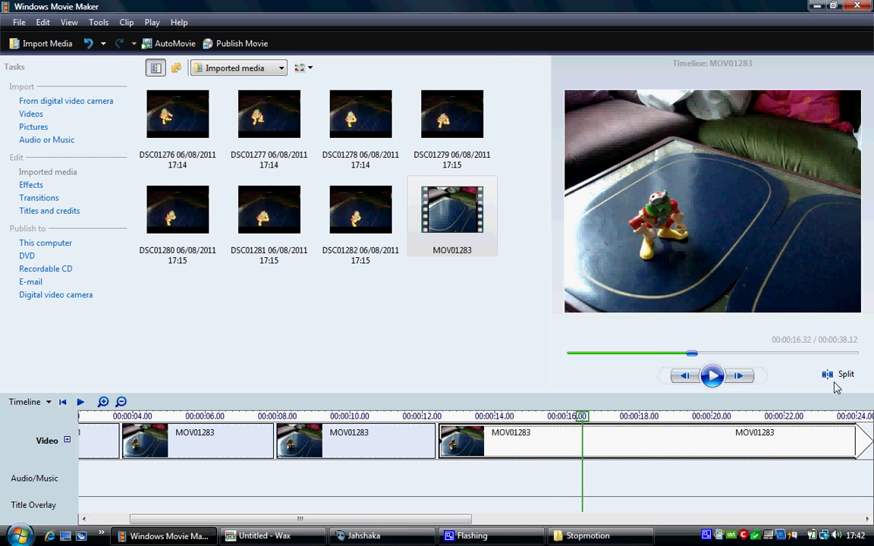
pyautogui.click(827, 375)
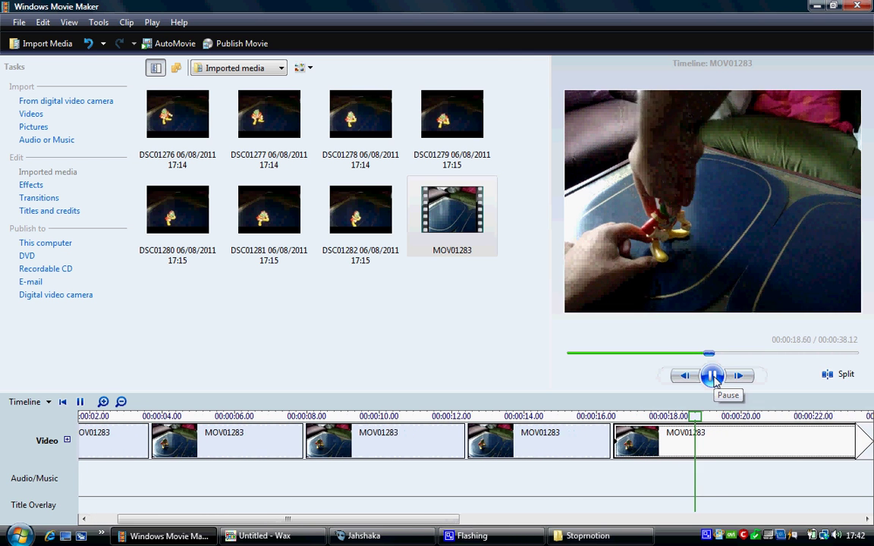
pyautogui.click(713, 376)
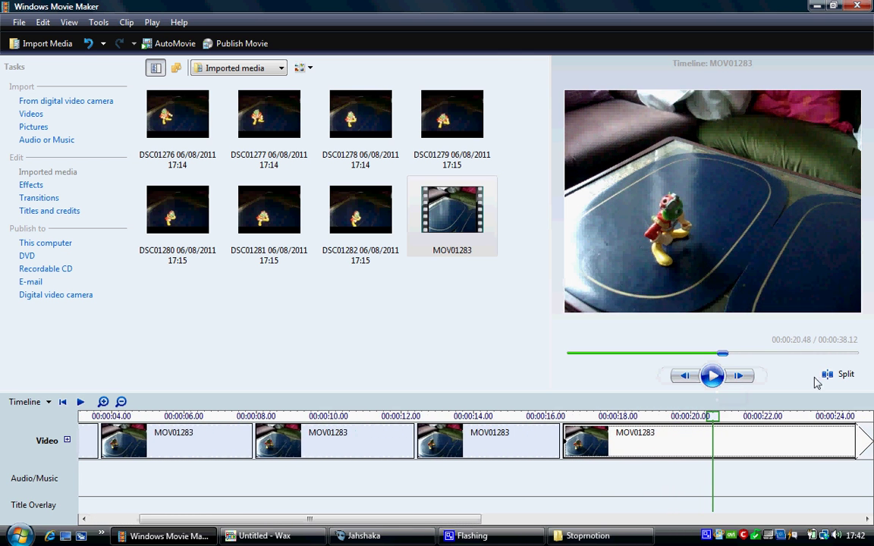
pyautogui.click(828, 375)
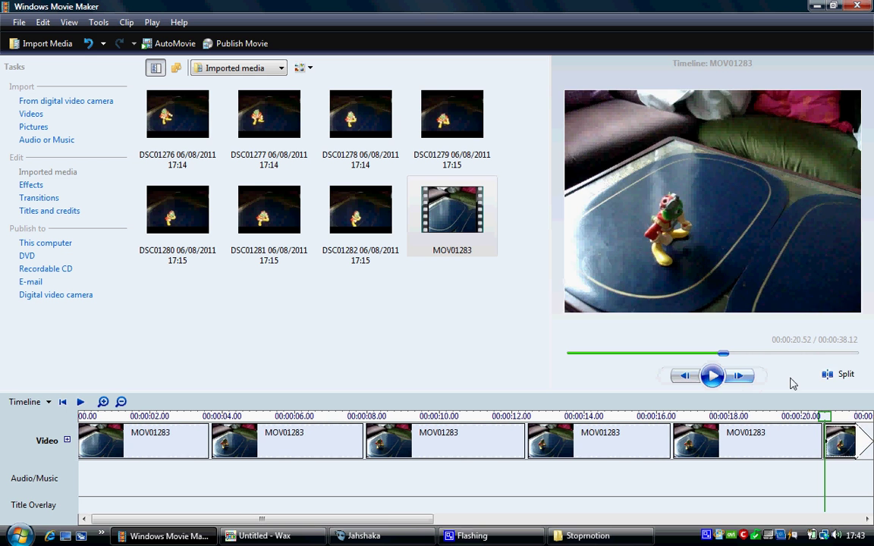
# Step: Split the clip at 23.84, 27.72 and 27.76 seconds
pyautogui.click(714, 377)
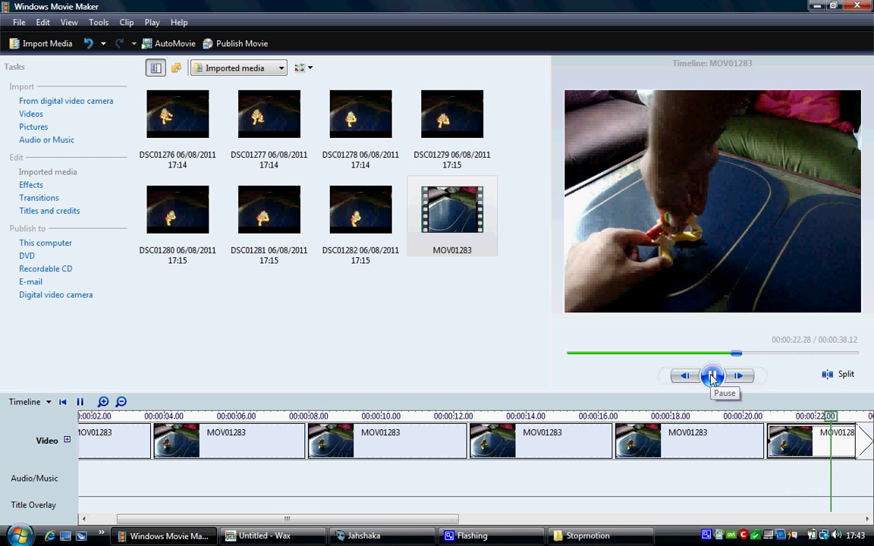
pyautogui.click(714, 377)
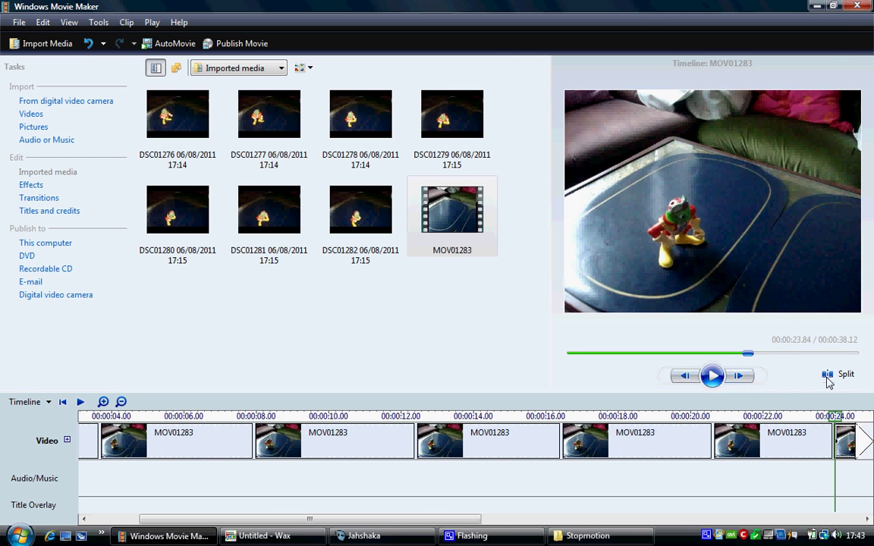
pyautogui.click(827, 376)
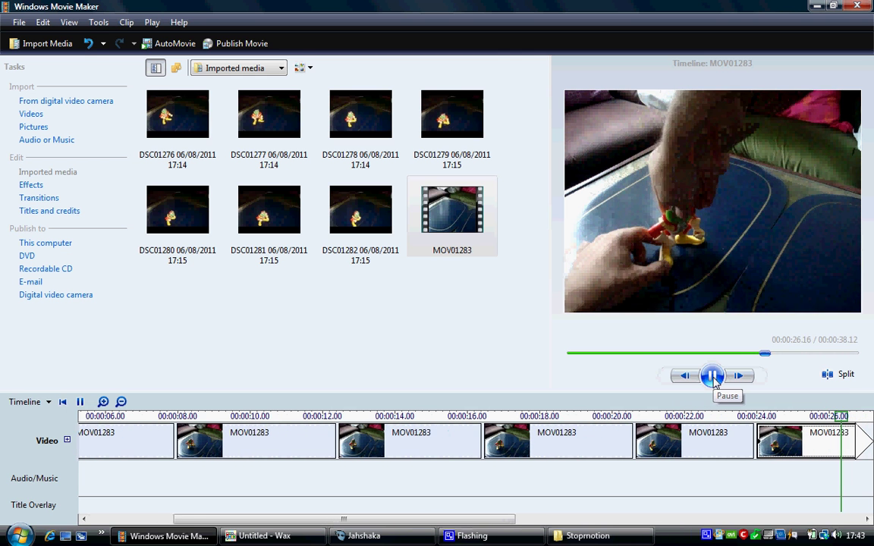
pyautogui.click(714, 379)
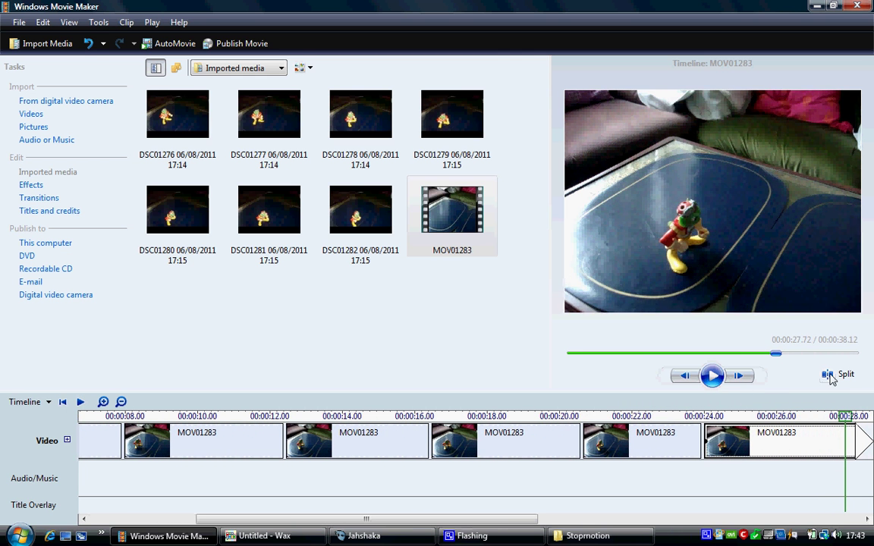
pyautogui.hotkey('ctrl', 'l')
pyautogui.click(743, 382)
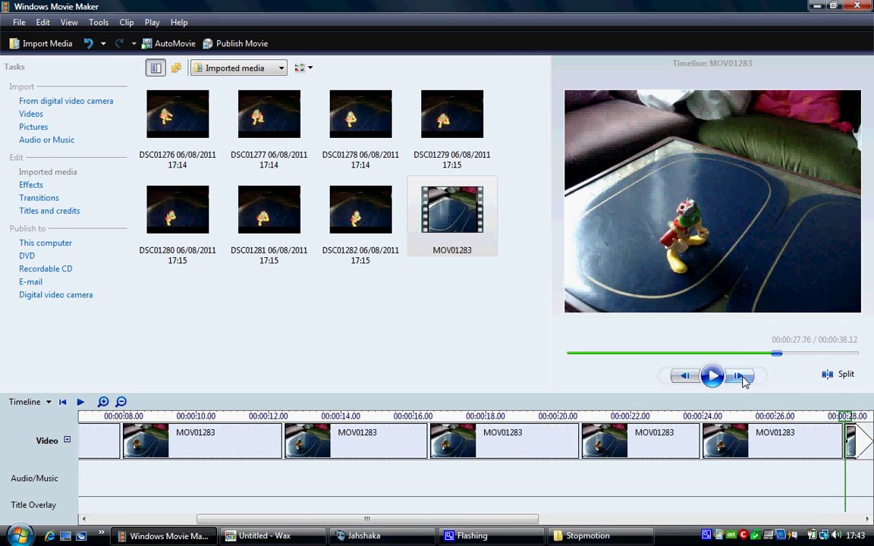
pyautogui.click(827, 376)
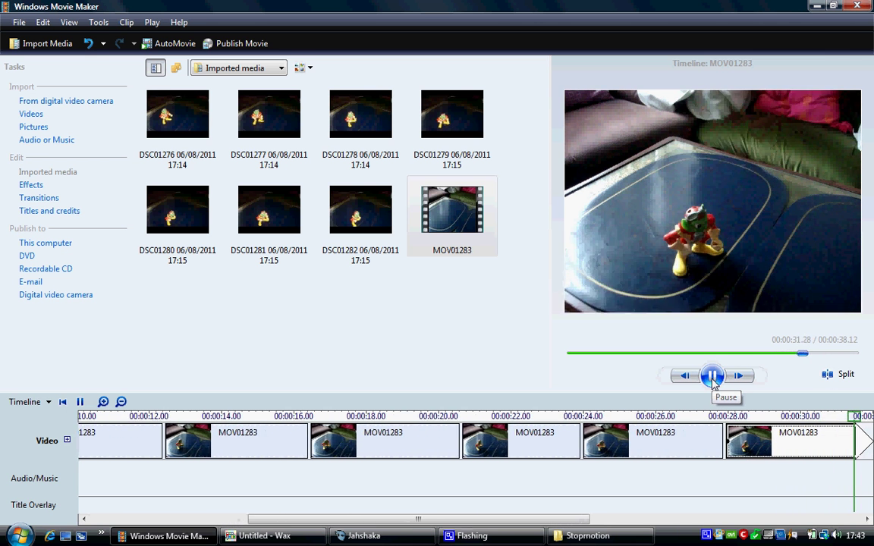
# Step: Split the clip at about 32.2 and 35.6 seconds
pyautogui.click(712, 378)
pyautogui.click(831, 380)
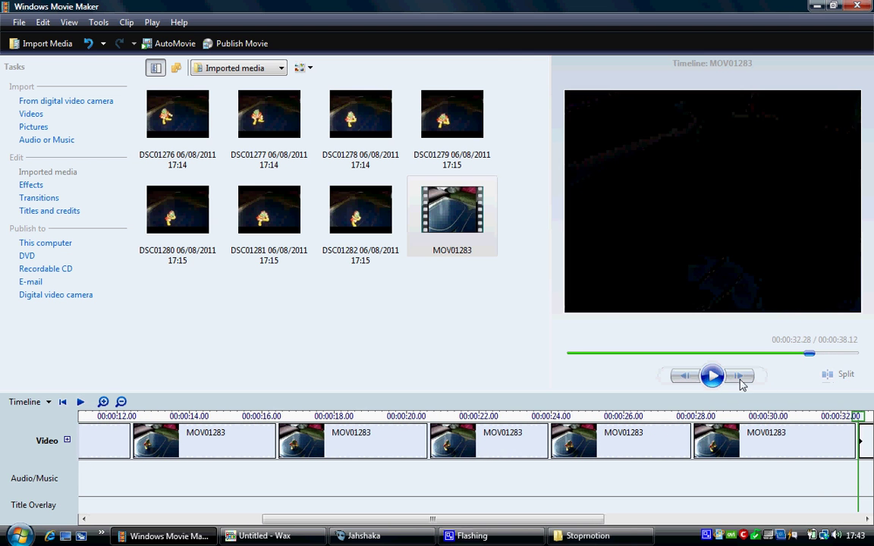
pyautogui.click(714, 377)
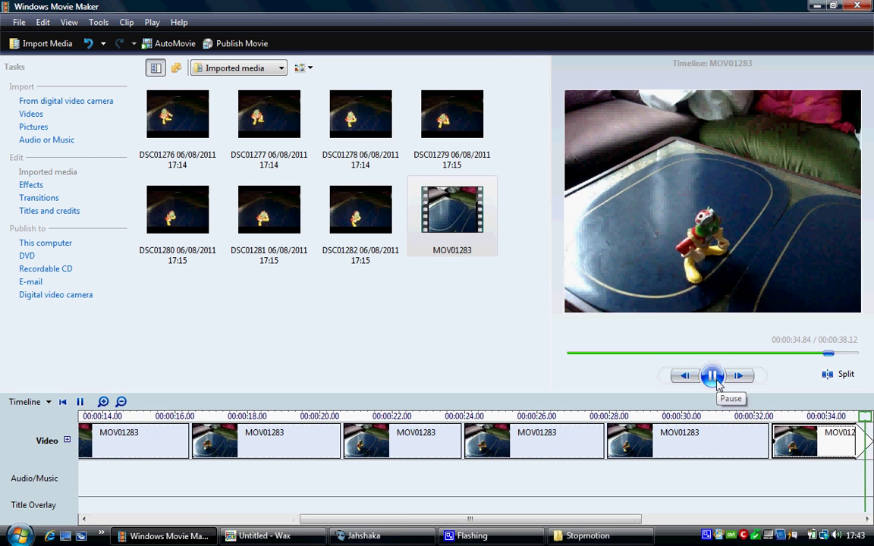
pyautogui.click(832, 376)
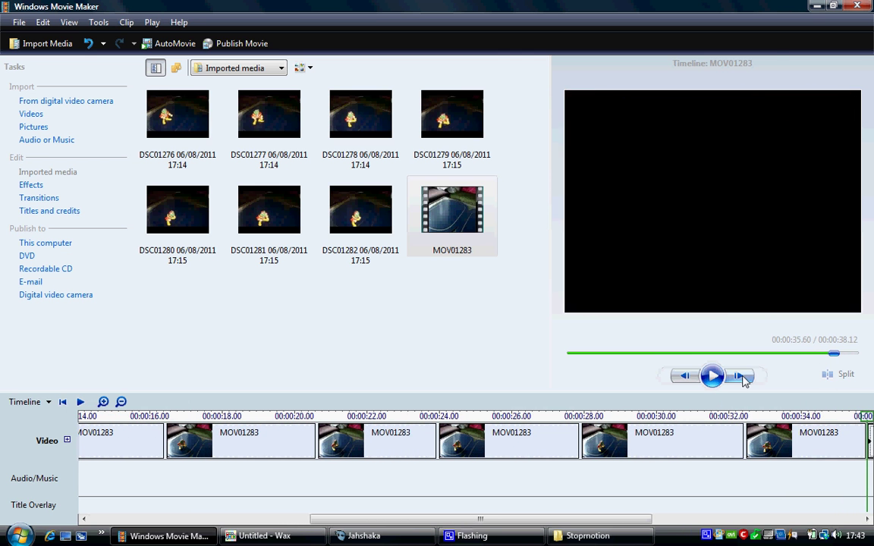
pyautogui.click(826, 377)
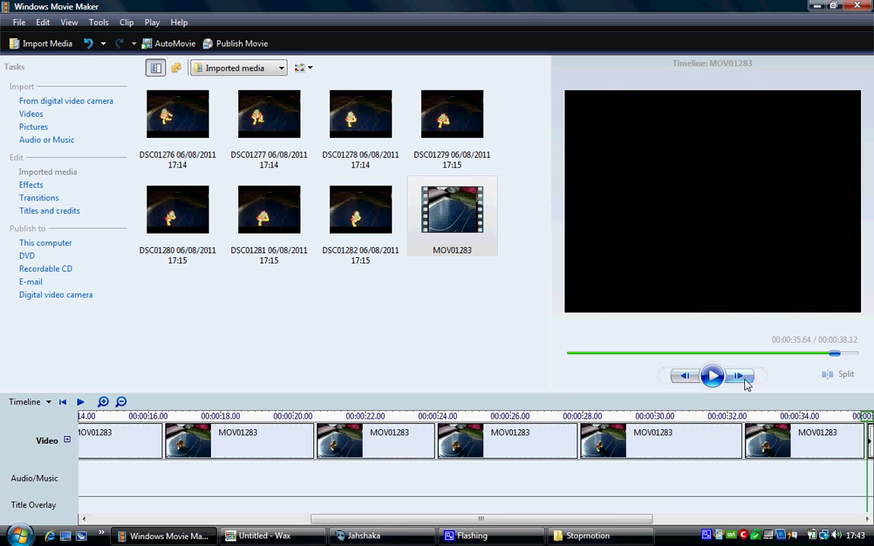
# Step: Delete the last five MOV01283 segments one by one from the end of the timeline
pyautogui.moveTo(617, 520); pyautogui.dragTo(726, 520)
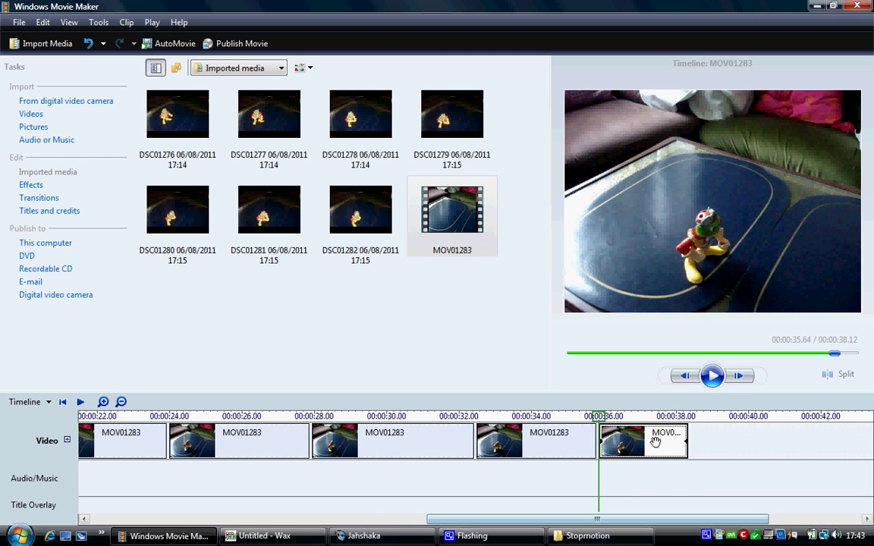
pyautogui.press('Delete')
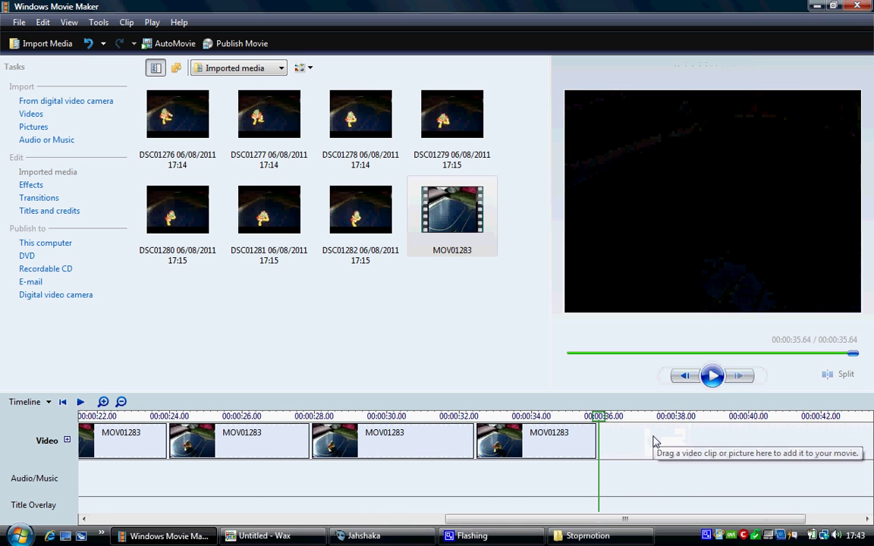
pyautogui.click(500, 439)
pyautogui.press('Delete')
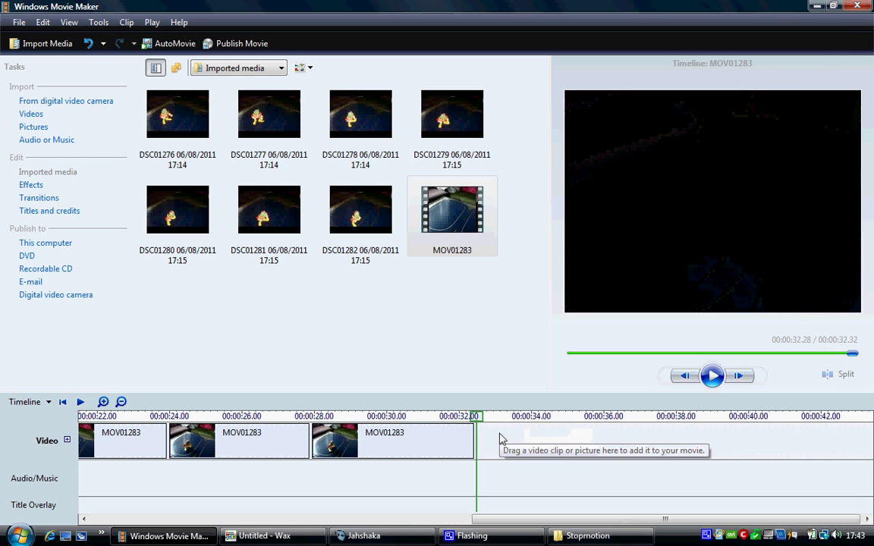
pyautogui.click(439, 454)
pyautogui.press('Delete')
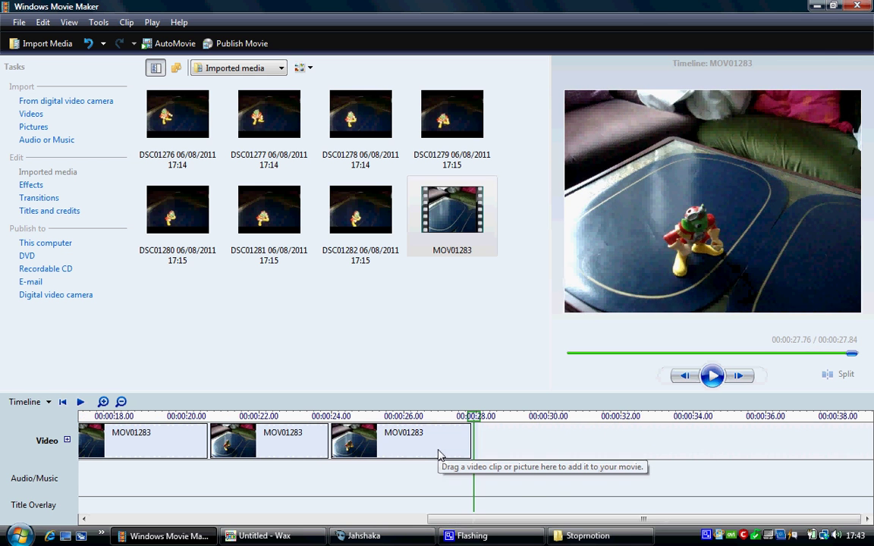
pyautogui.click(425, 451)
pyautogui.press('Delete')
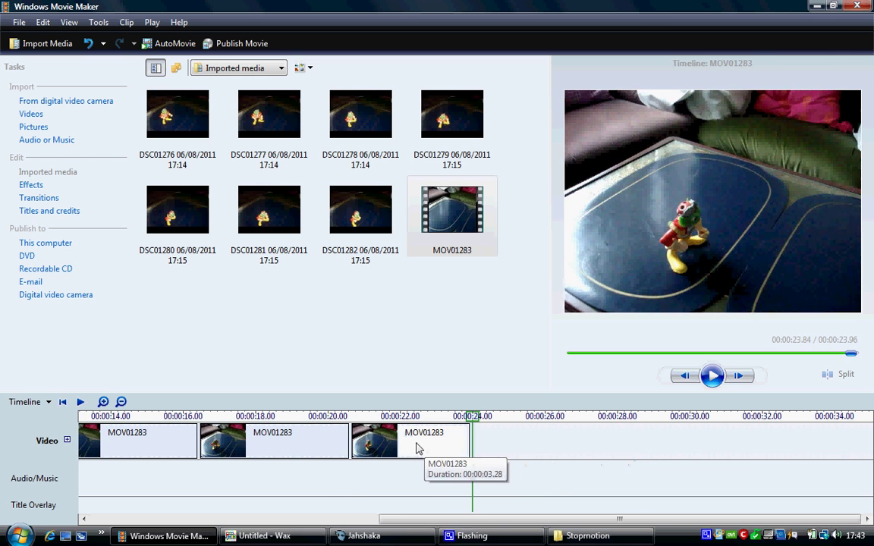
pyautogui.click(416, 448)
pyautogui.press('Delete')
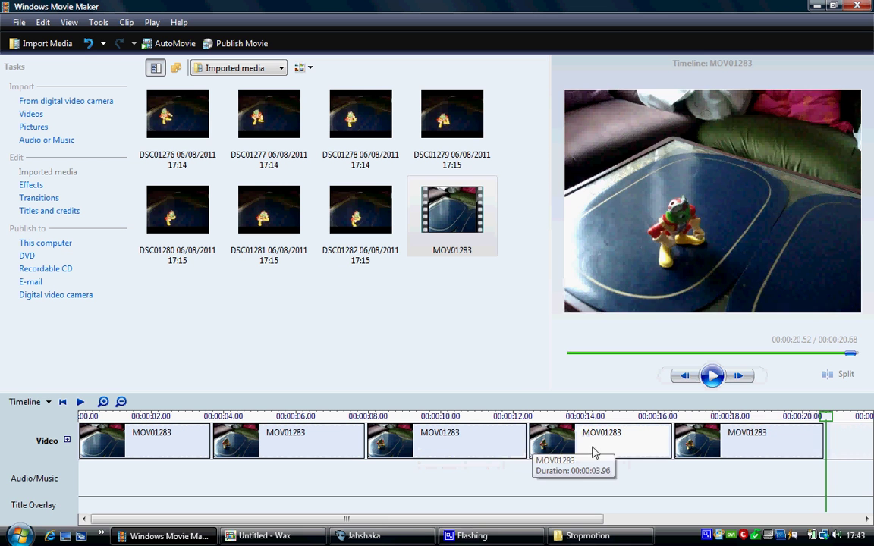
# Step: Delete the fourth, third, second and remaining long MOV01283 segments, leaving the 0.36-second opening piece
pyautogui.click(592, 451)
pyautogui.press('Delete')
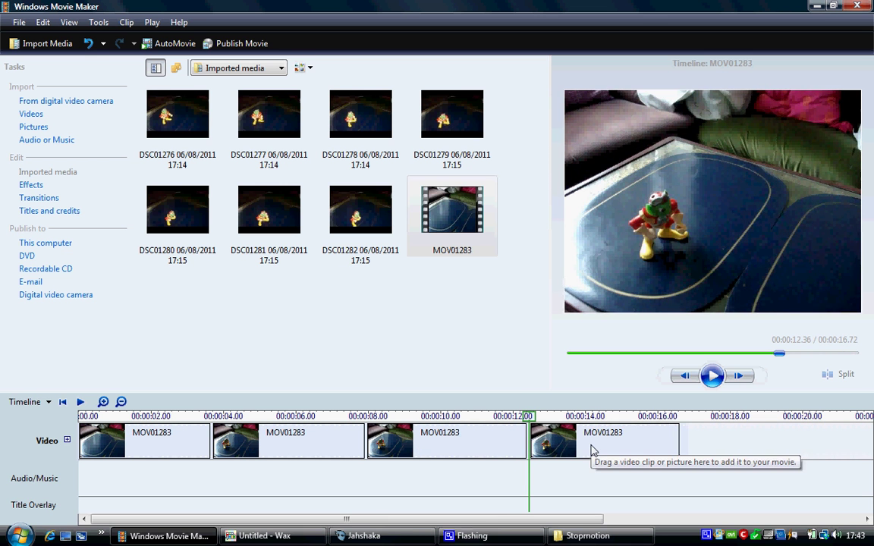
pyautogui.press('Delete')
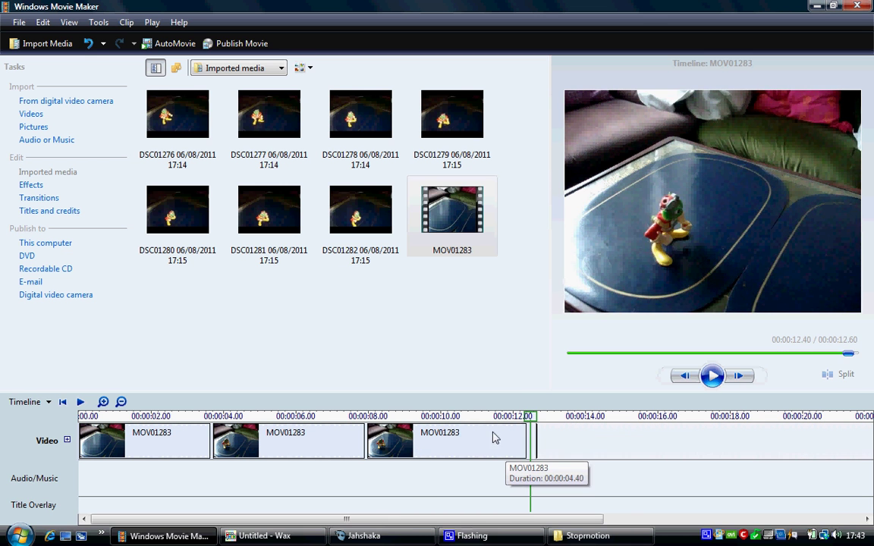
pyautogui.click(477, 438)
pyautogui.press('Delete')
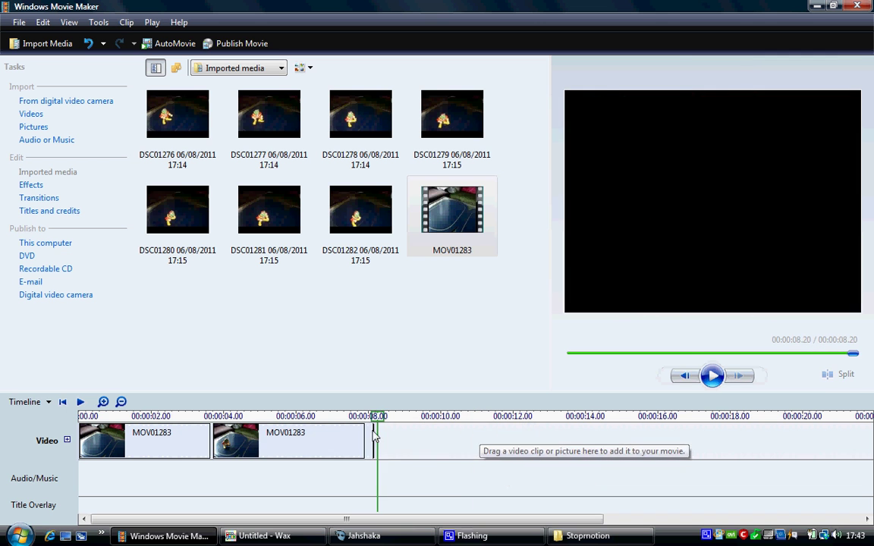
pyautogui.click(322, 440)
pyautogui.press('Delete')
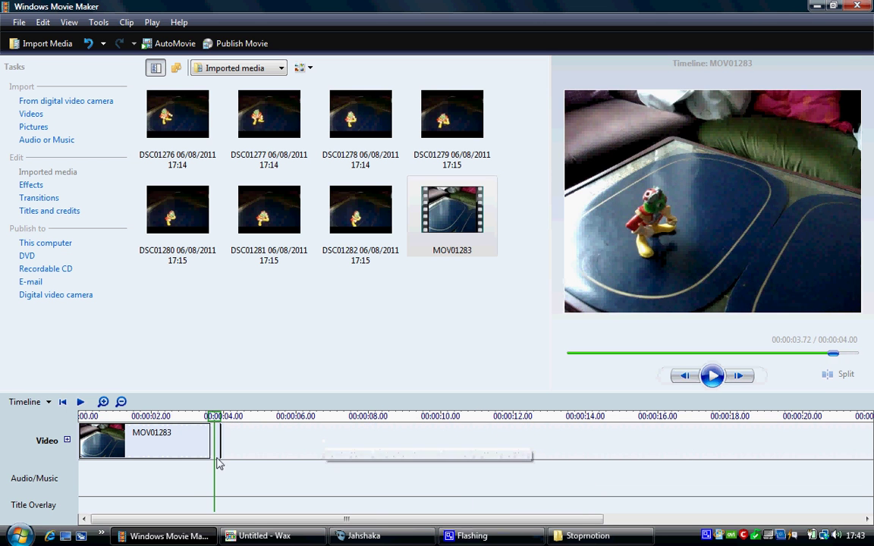
pyautogui.click(164, 450)
pyautogui.press('Delete')
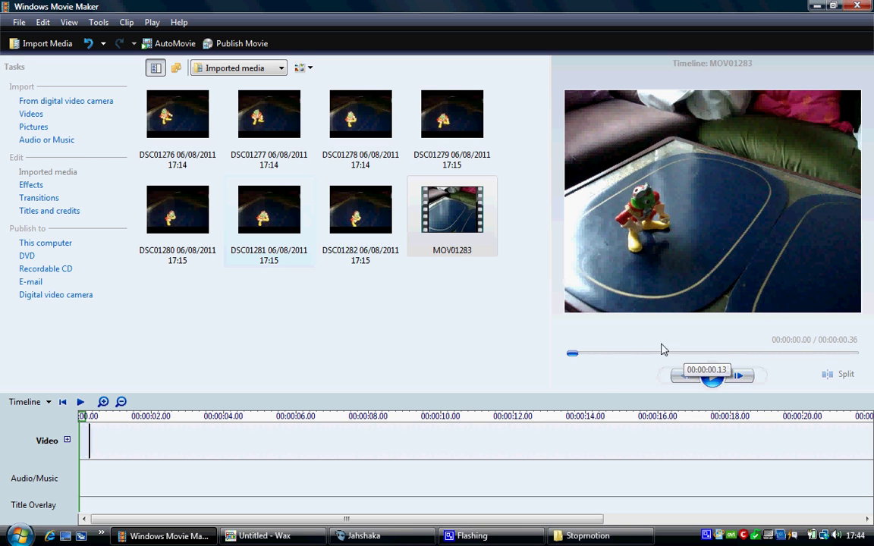
# Step: Replay the 0.36-second movie four times in the preview monitor
pyautogui.click(712, 378)
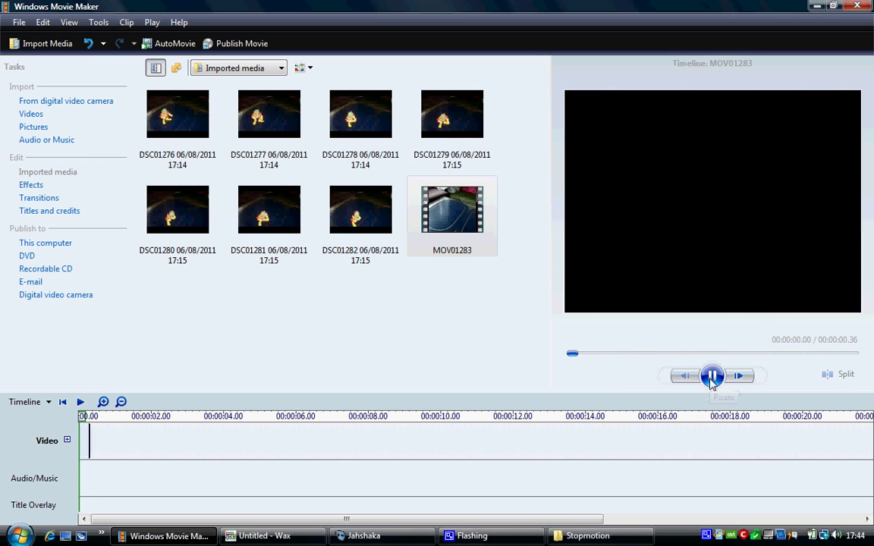
pyautogui.click(711, 378)
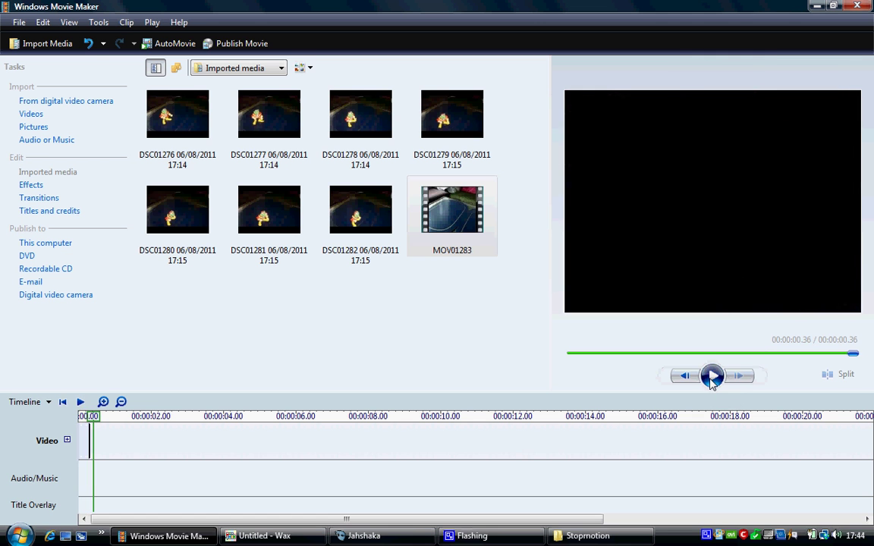
pyautogui.click(712, 378)
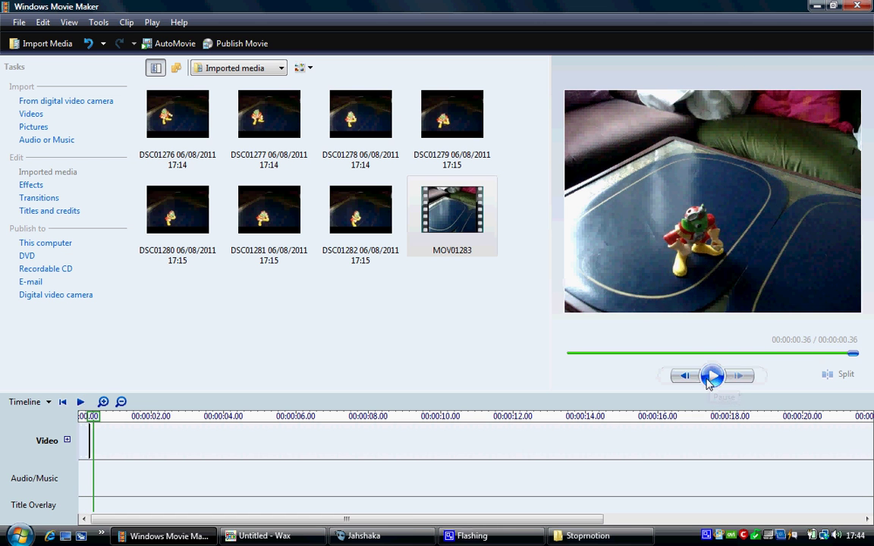
pyautogui.click(709, 378)
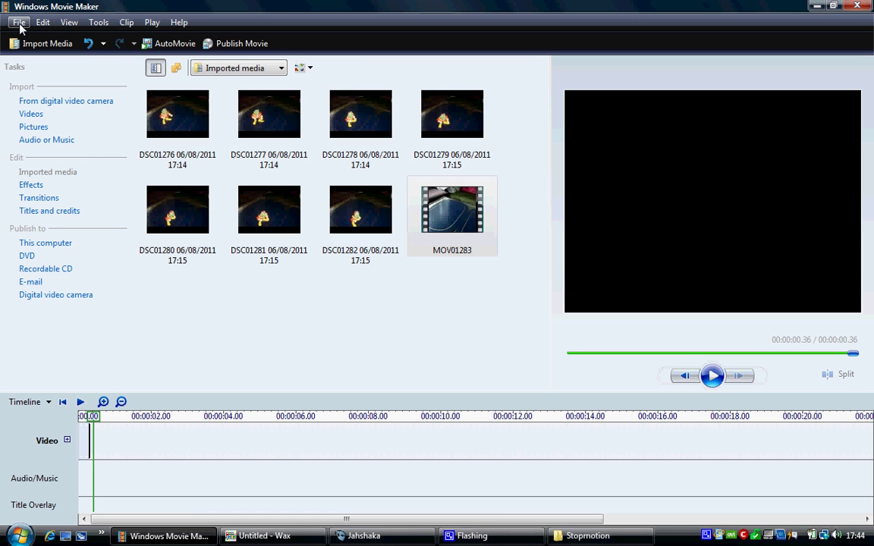
pyautogui.click(56, 244)
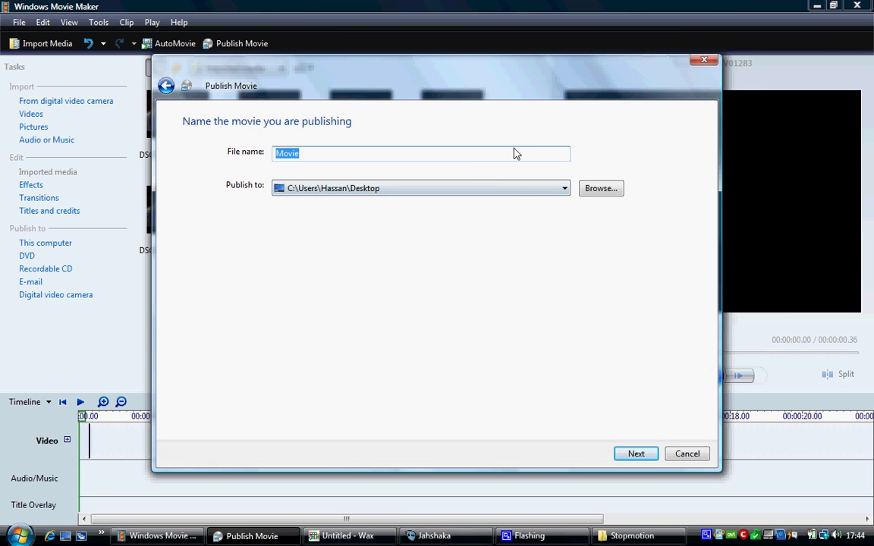
pyautogui.click(636, 455)
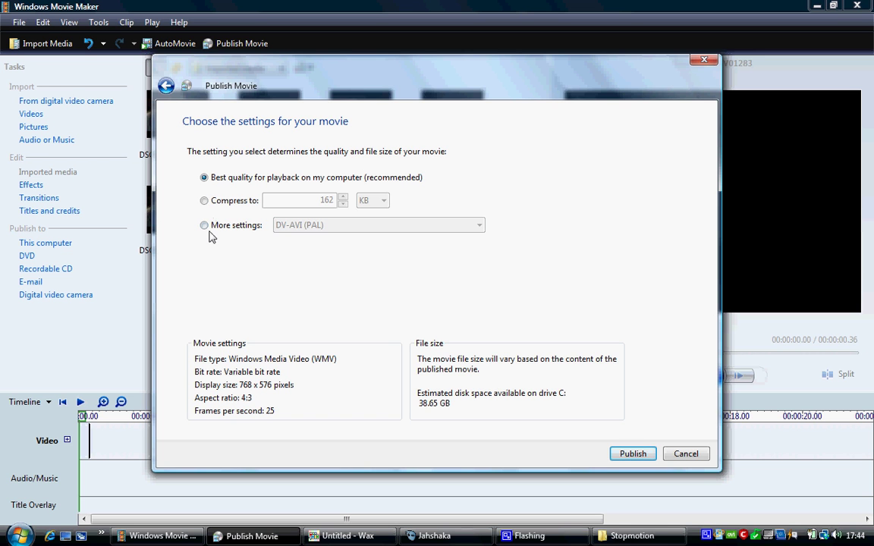
pyautogui.click(206, 230)
pyautogui.click(299, 227)
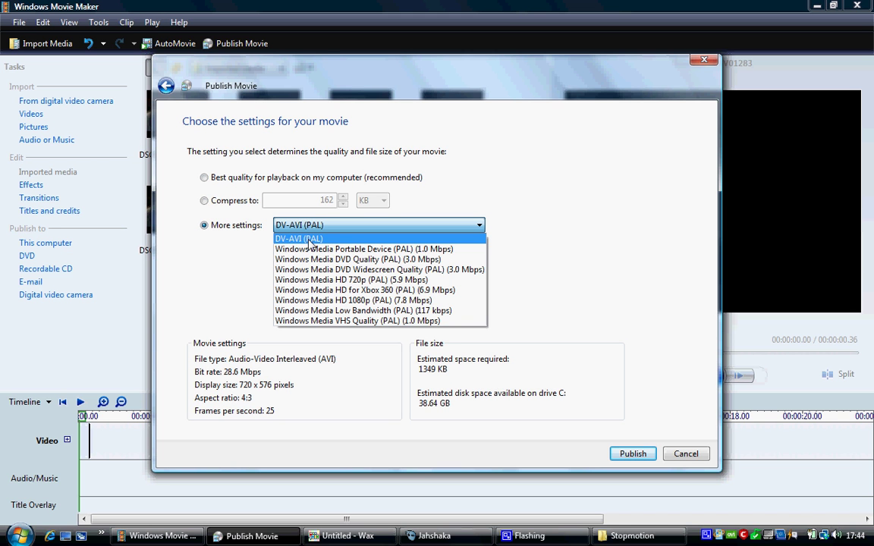
pyautogui.click(396, 241)
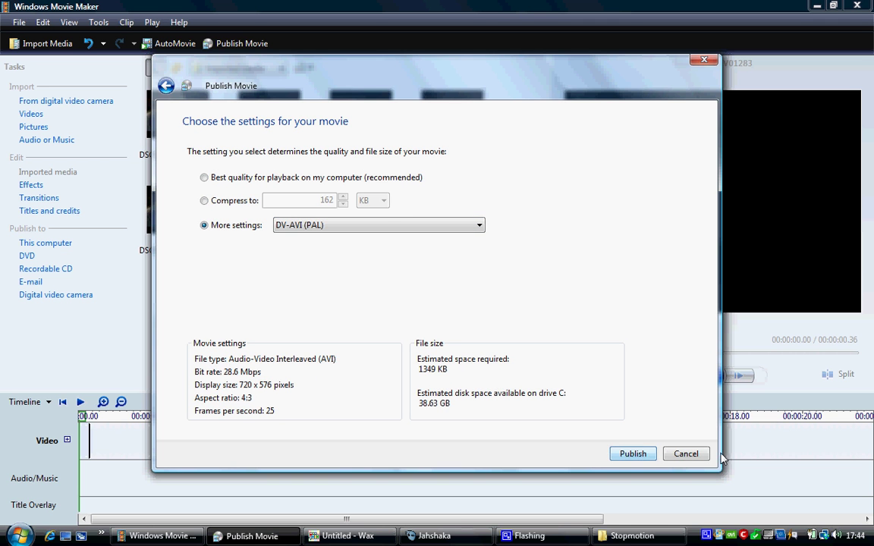
pyautogui.click(697, 455)
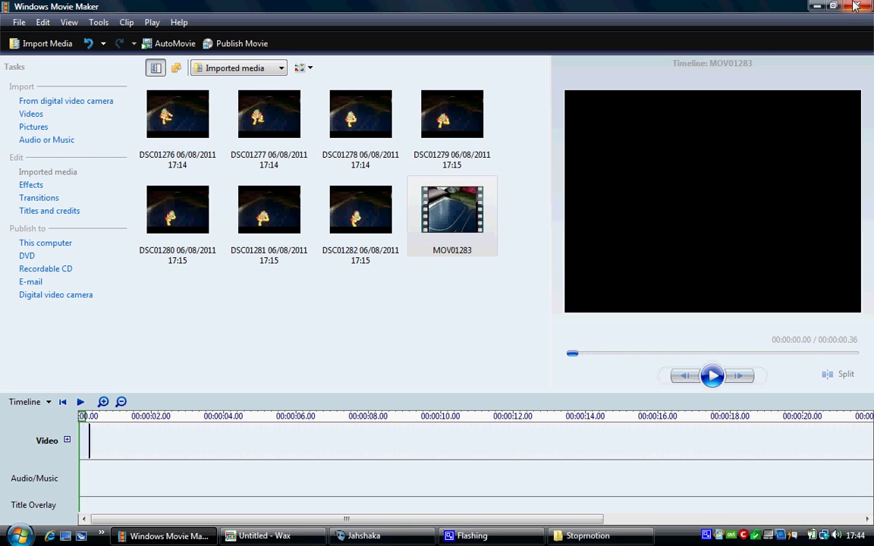
# Step: Close Movie Maker without saving, then import DSC01276–DSC01282.JPG into Wax's media pool
pyautogui.click(855, 6)
pyautogui.click(492, 319)
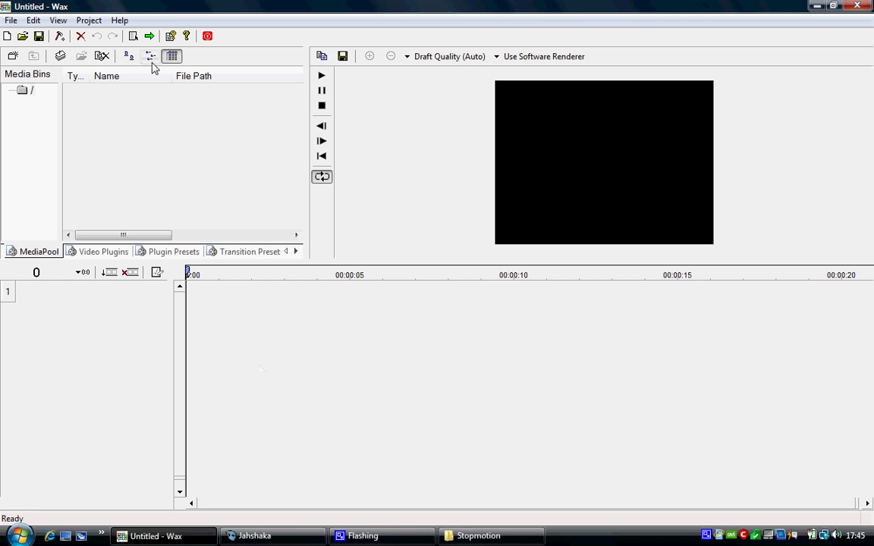
pyautogui.click(60, 55)
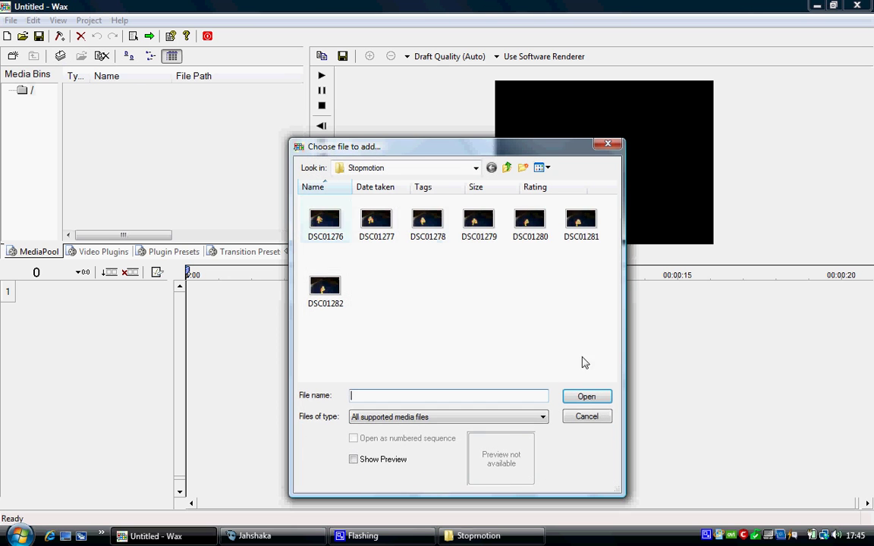
pyautogui.moveTo(599, 338); pyautogui.dragTo(287, 193)
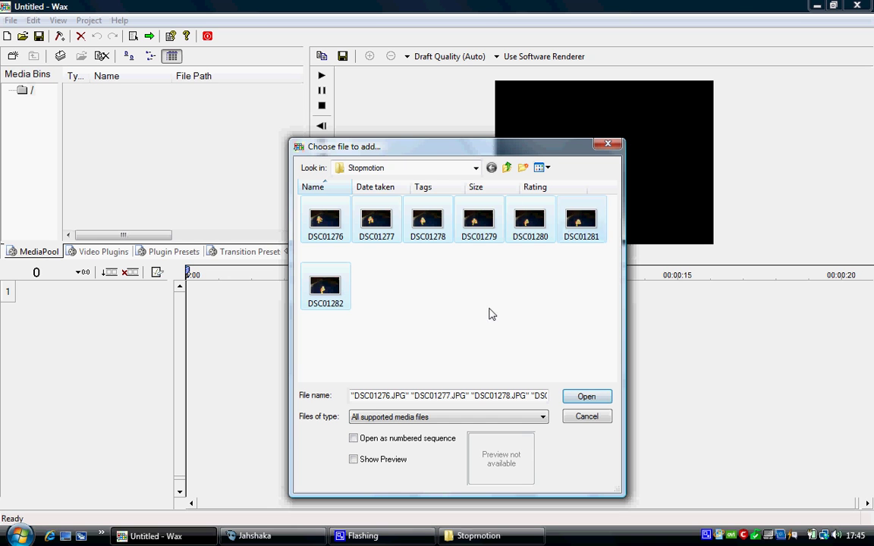
pyautogui.click(596, 400)
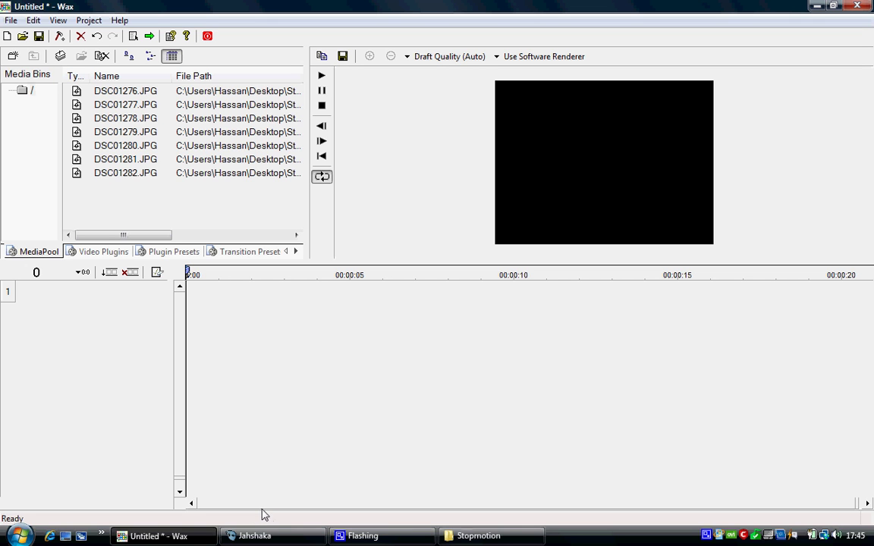
# Step: Place the seven stills from the Media Pool onto timeline tracks 1–7
pyautogui.moveTo(213, 222); pyautogui.dragTo(178, 326)
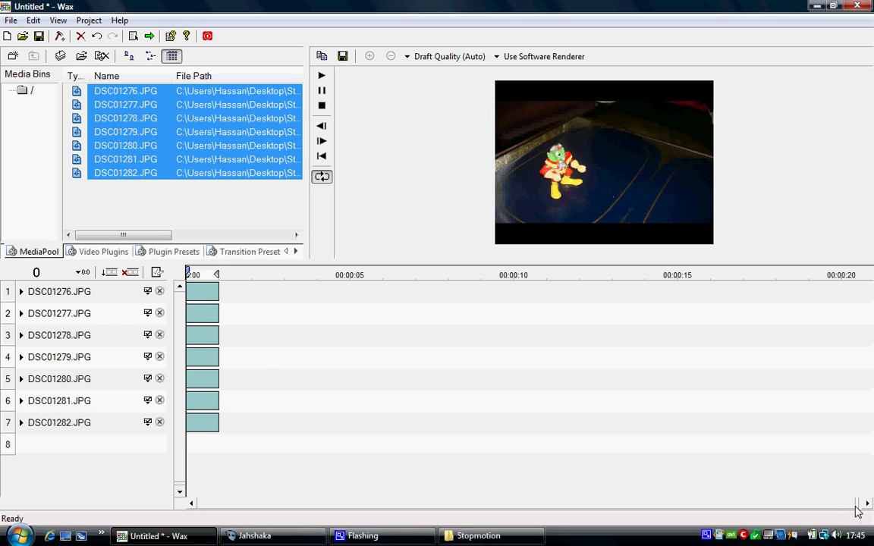
pyautogui.moveTo(859, 509); pyautogui.dragTo(366, 492)
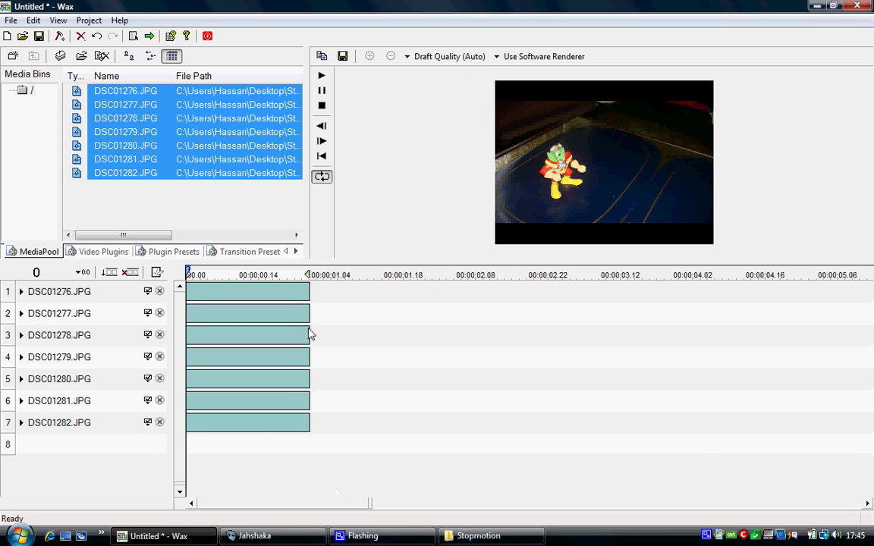
pyautogui.click(309, 297)
# Step: Trim each of the seven track clips, DSC01276 to DSC01282, to a brief clip at the start
pyautogui.moveTo(309, 296); pyautogui.dragTo(200, 295)
pyautogui.moveTo(309, 319); pyautogui.dragTo(201, 313)
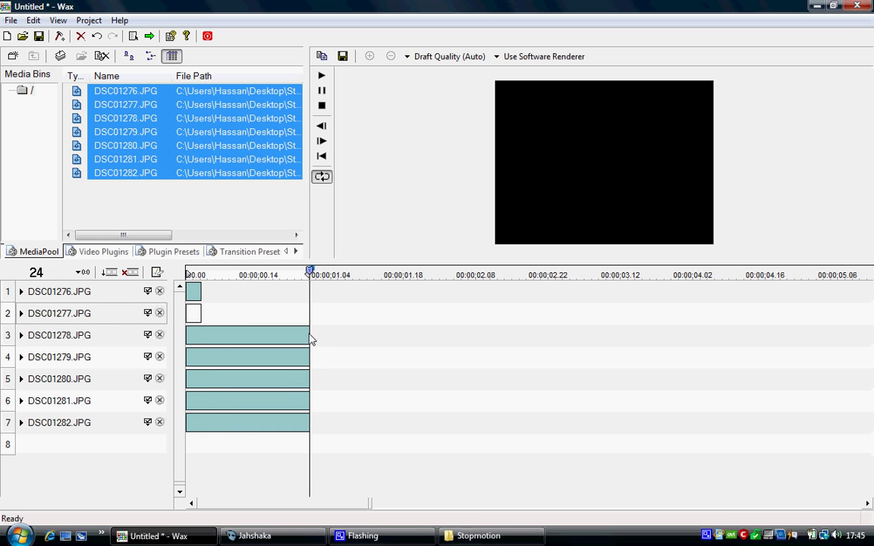
pyautogui.moveTo(311, 337); pyautogui.dragTo(202, 332)
pyautogui.moveTo(311, 366); pyautogui.dragTo(201, 359)
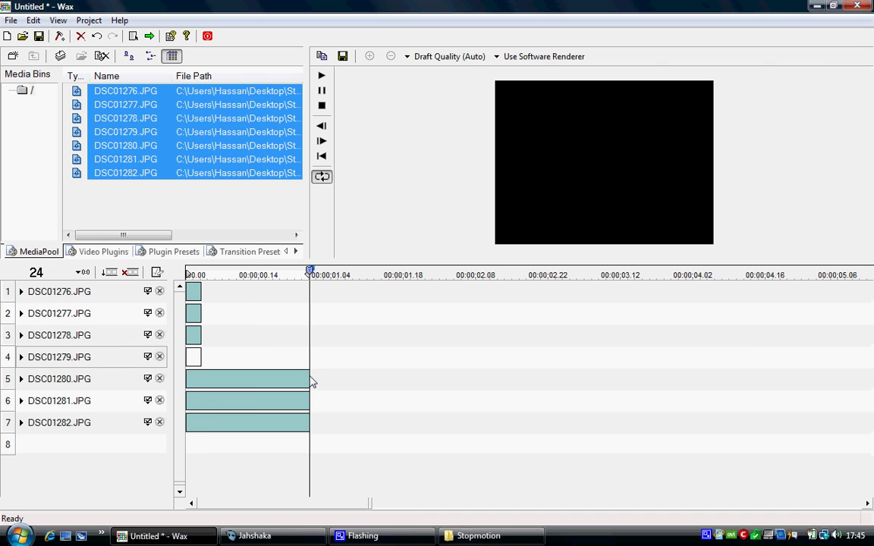
pyautogui.moveTo(312, 382); pyautogui.dragTo(201, 378)
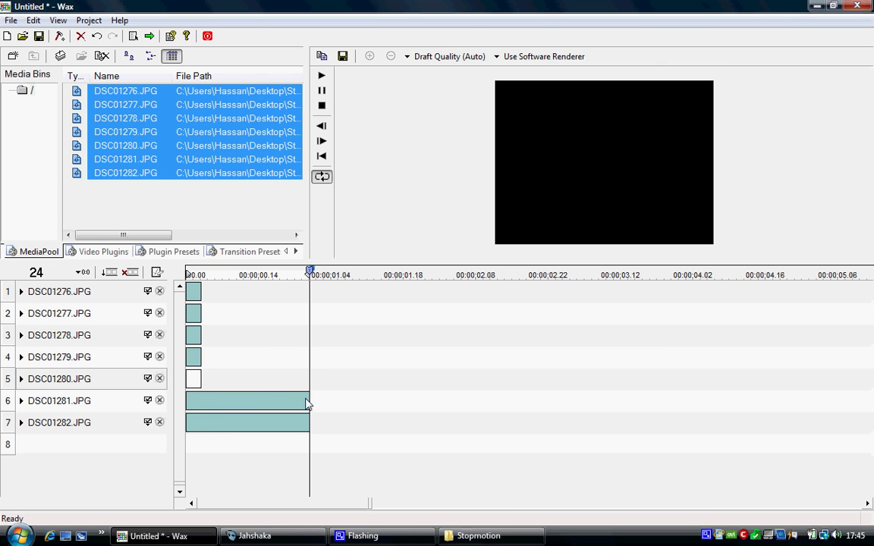
pyautogui.moveTo(310, 403); pyautogui.dragTo(203, 398)
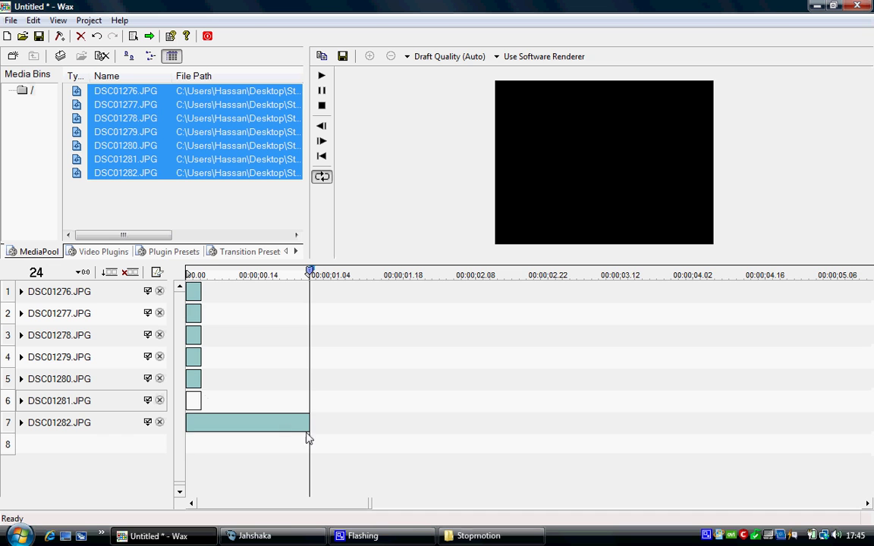
pyautogui.moveTo(308, 423); pyautogui.dragTo(202, 421)
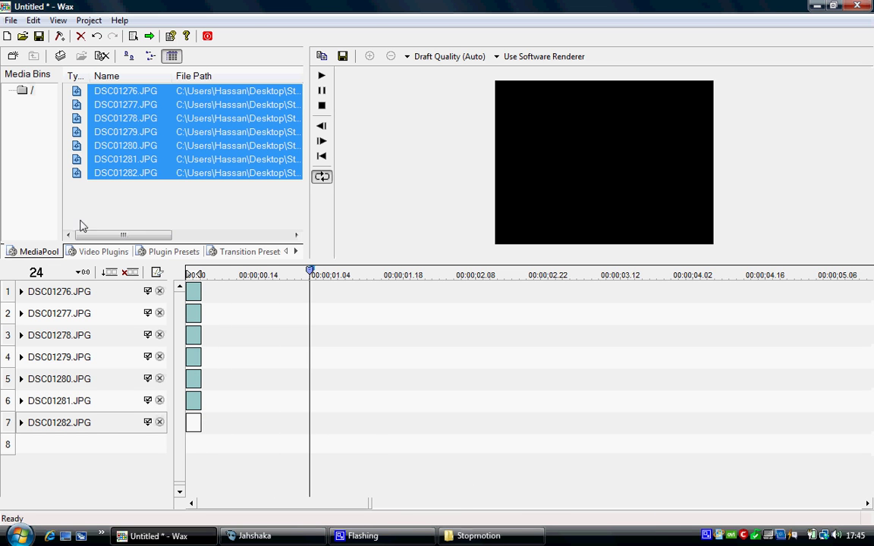
# Step: Review Wax's Project Settings and close them without changes
pyautogui.click(57, 21)
pyautogui.moveTo(34, 26)
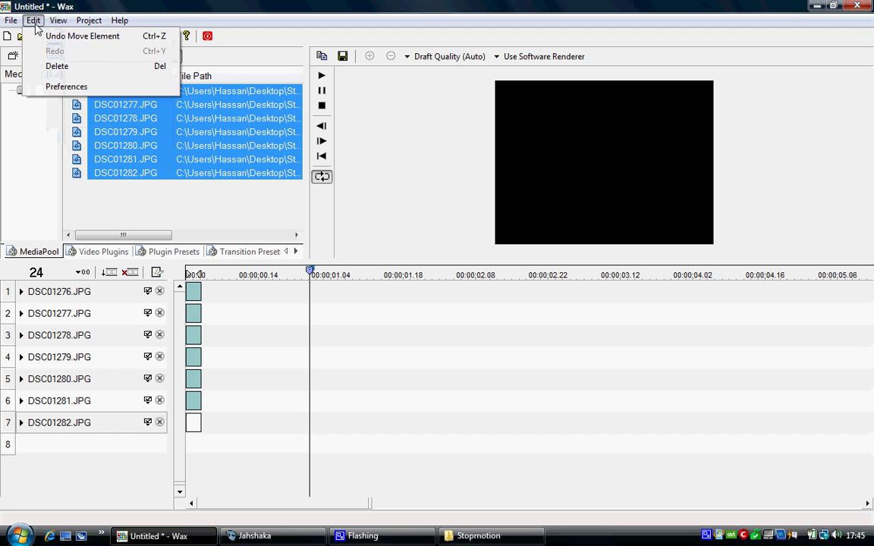
pyautogui.moveTo(89, 28)
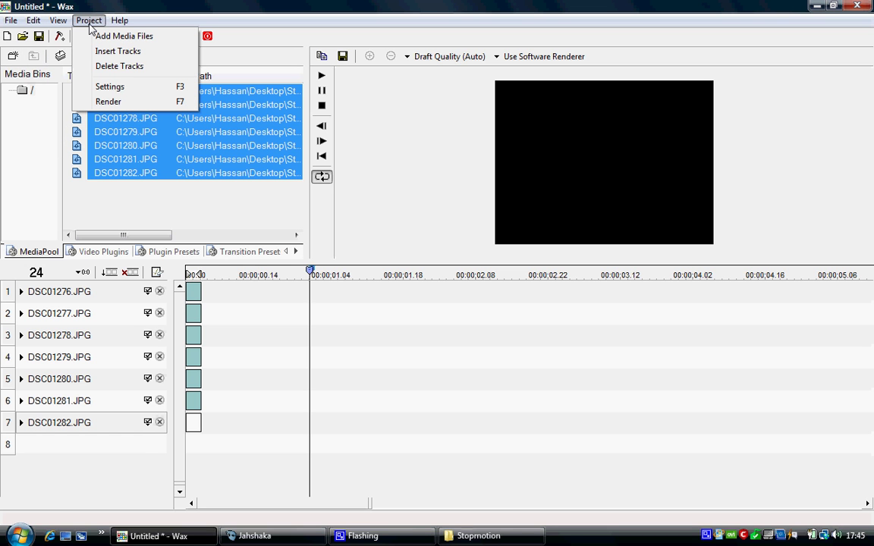
pyautogui.click(110, 88)
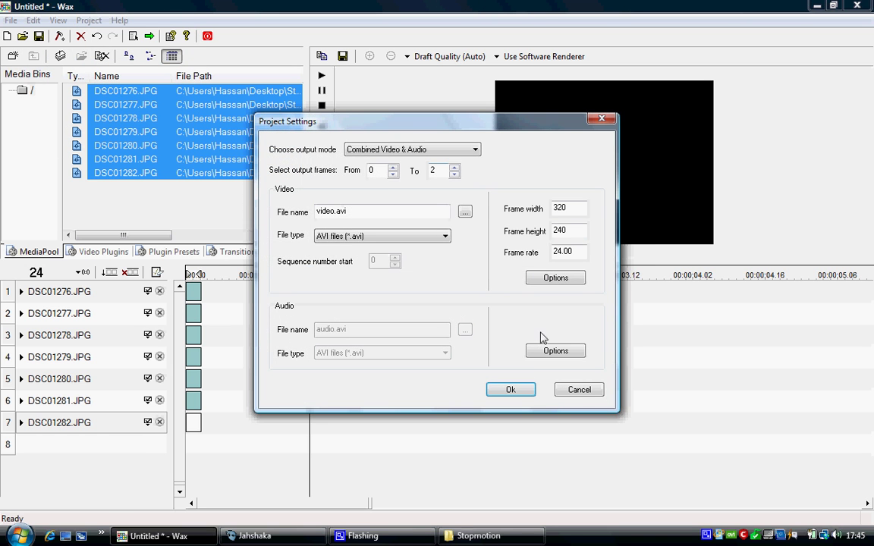
pyautogui.click(569, 389)
# Step: Inspect the DSC01280 image's options, move the playhead near the start, and zoom the timeline in
pyautogui.rightClick(169, 108)
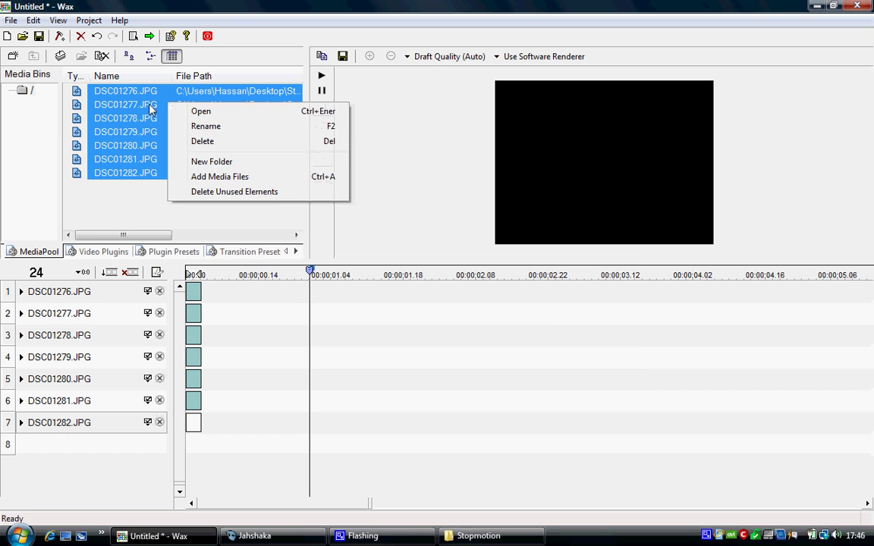
pyautogui.click(154, 149)
pyautogui.rightClick(153, 149)
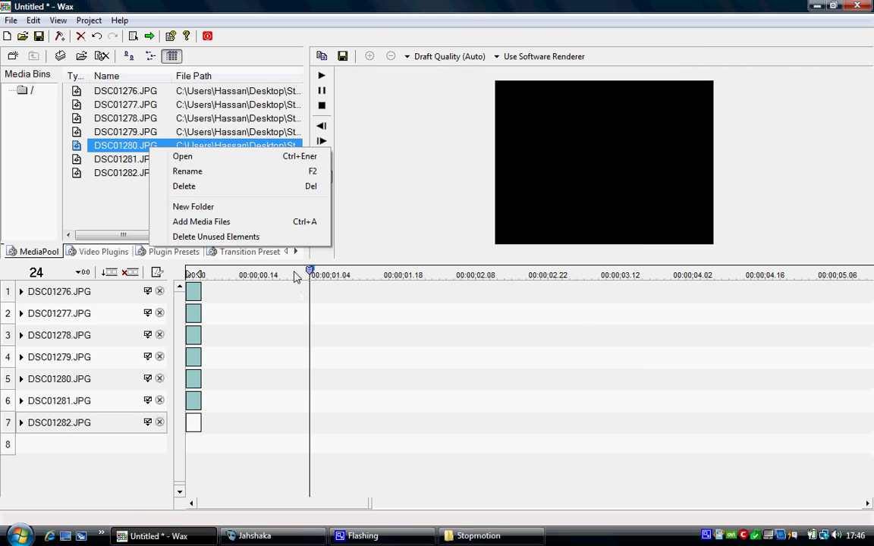
pyautogui.moveTo(274, 273); pyautogui.dragTo(173, 276)
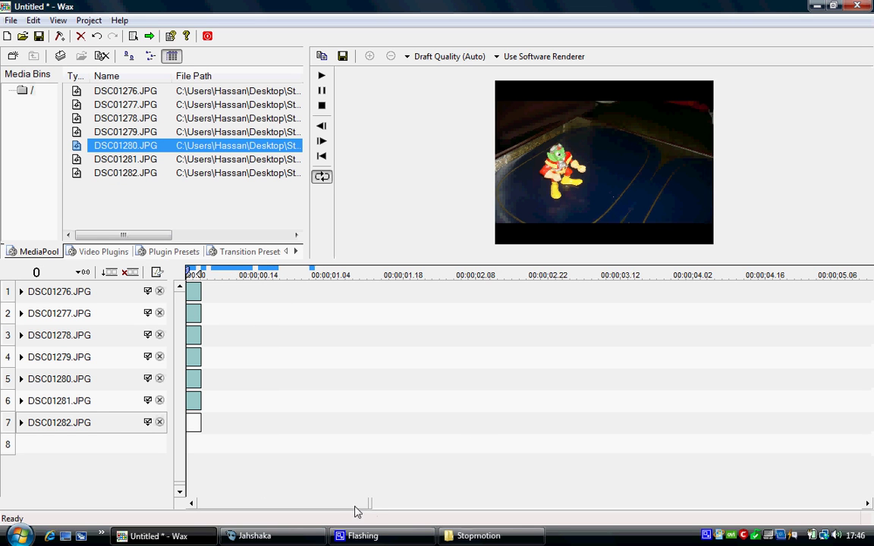
pyautogui.moveTo(370, 507); pyautogui.dragTo(195, 506)
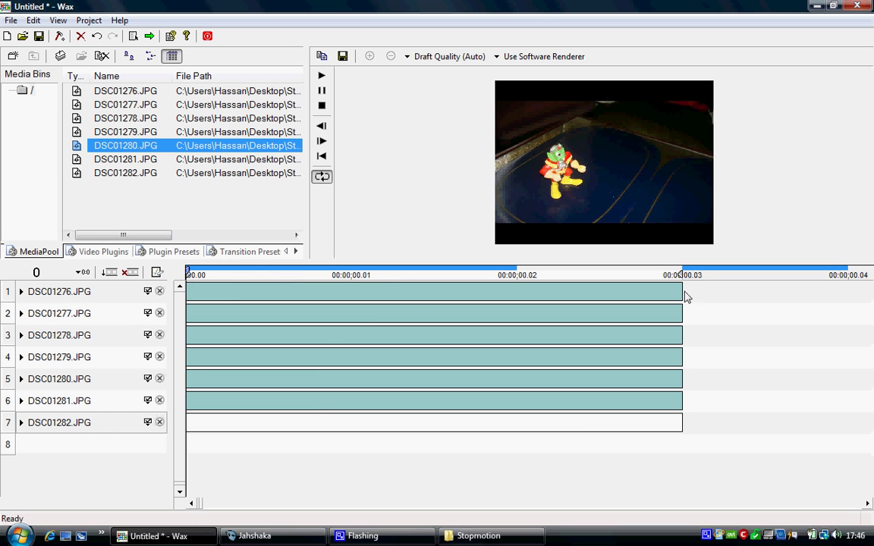
# Step: Trim the clips on tracks 1–7 to end at 00:00:00.01, one frame each
pyautogui.moveTo(686, 296); pyautogui.dragTo(352, 293)
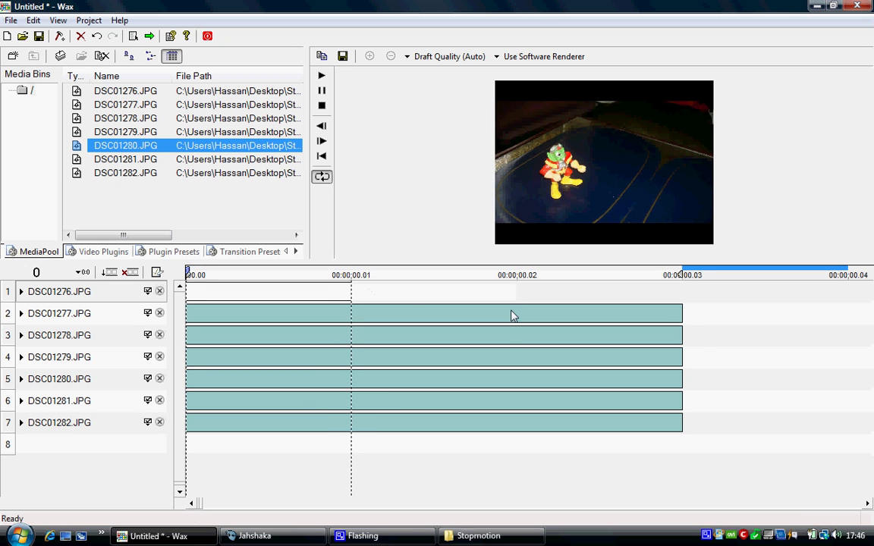
pyautogui.moveTo(681, 313); pyautogui.dragTo(351, 314)
pyautogui.moveTo(683, 341); pyautogui.dragTo(352, 332)
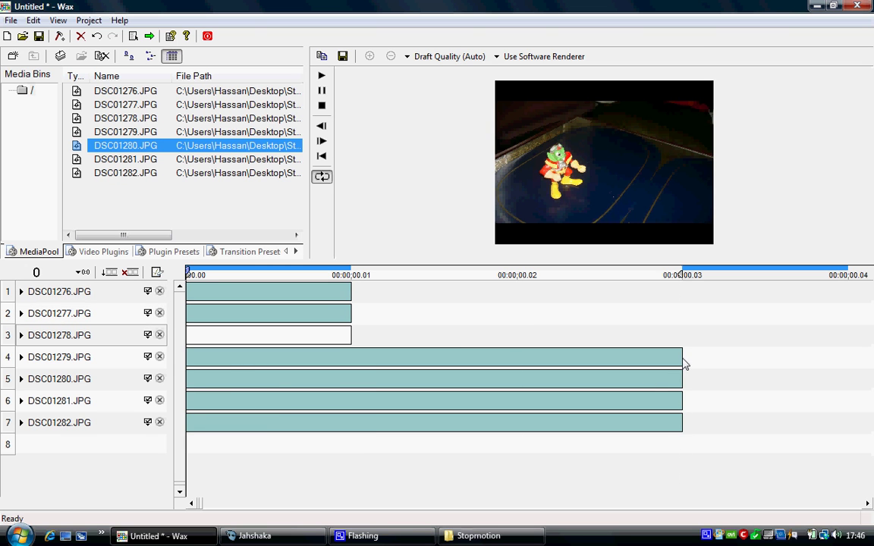
pyautogui.moveTo(683, 362); pyautogui.dragTo(351, 361)
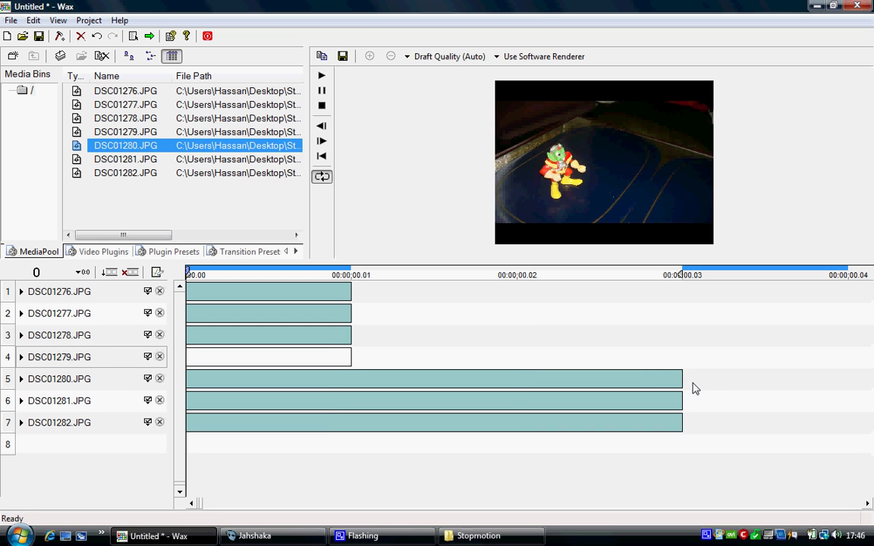
pyautogui.moveTo(683, 382); pyautogui.dragTo(349, 382)
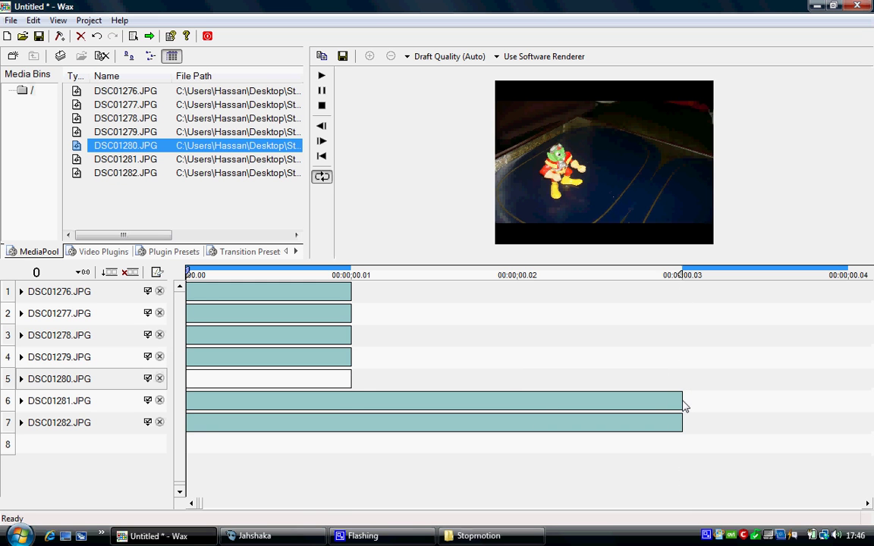
pyautogui.moveTo(683, 405); pyautogui.dragTo(350, 407)
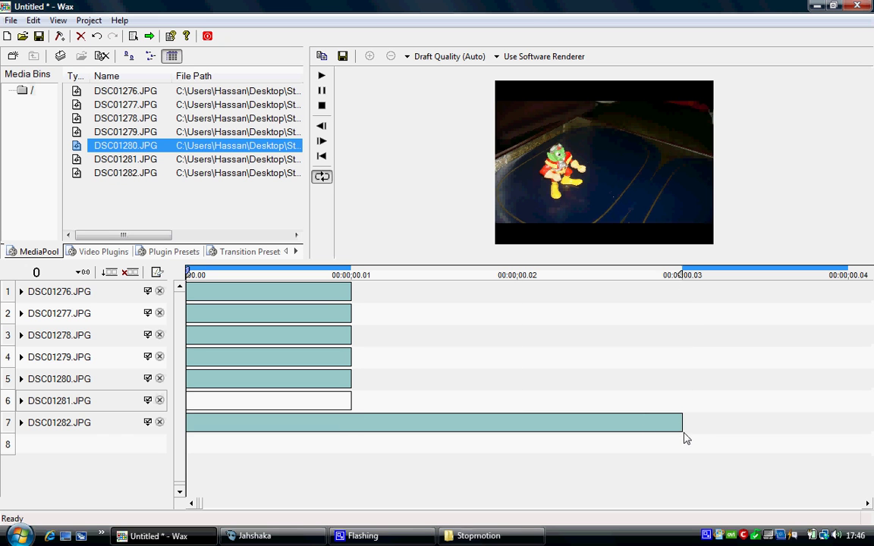
pyautogui.moveTo(683, 429); pyautogui.dragTo(349, 427)
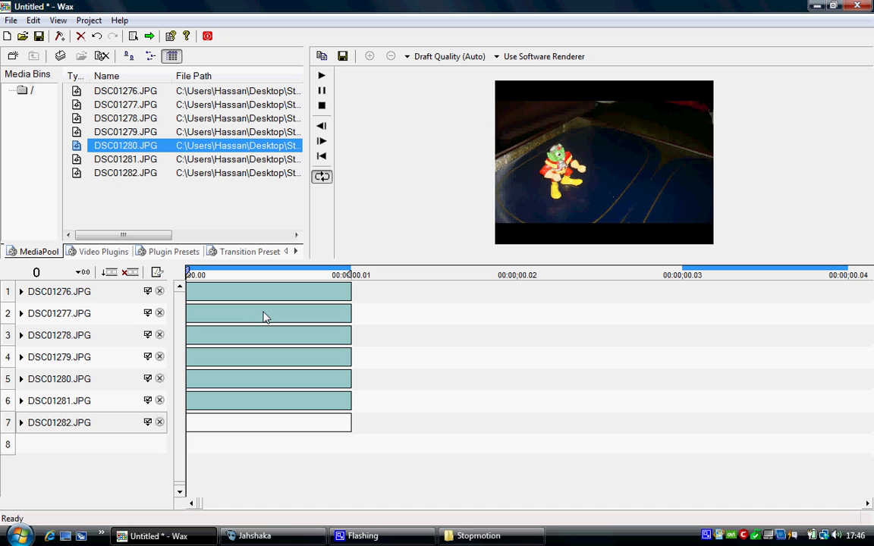
# Step: Move the clips on tracks 2–7 so each starts one frame after the previous
pyautogui.click(88, 297)
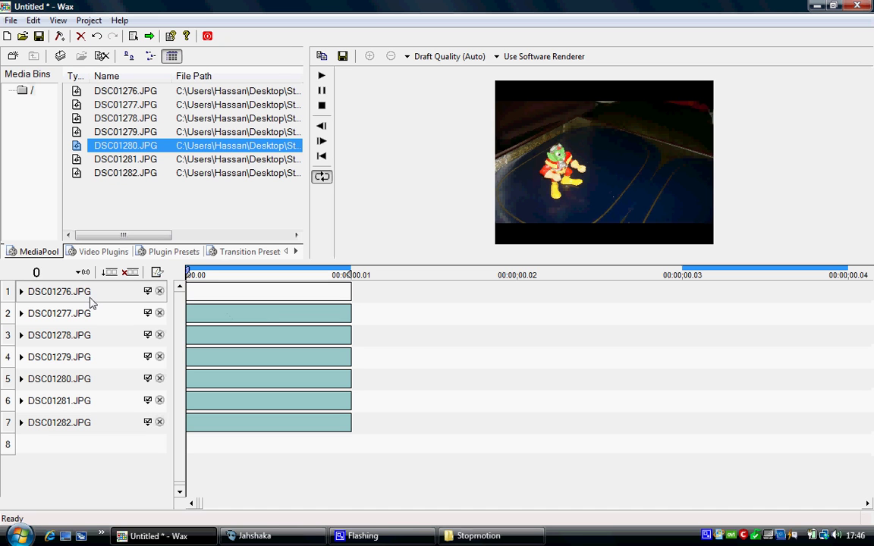
pyautogui.click(107, 316)
pyautogui.moveTo(226, 318); pyautogui.dragTo(443, 316)
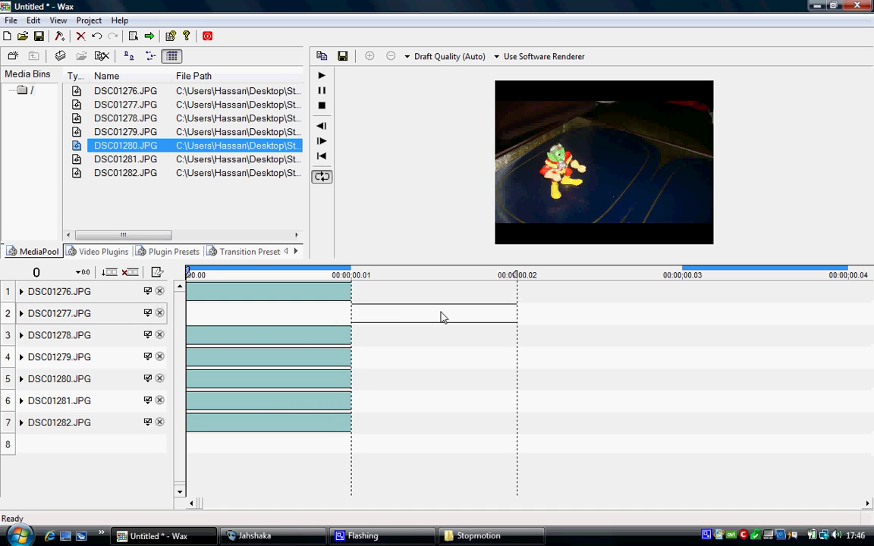
pyautogui.moveTo(304, 342); pyautogui.dragTo(514, 339)
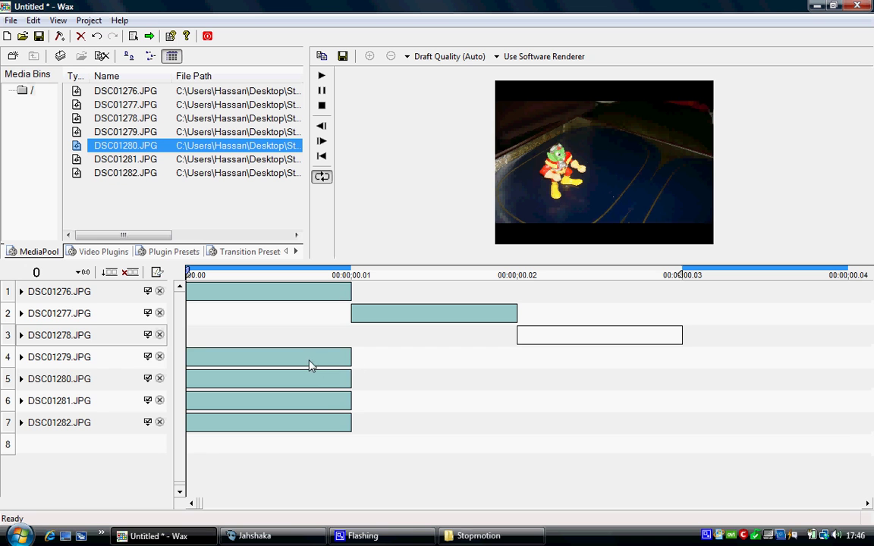
pyautogui.moveTo(308, 363); pyautogui.dragTo(702, 364)
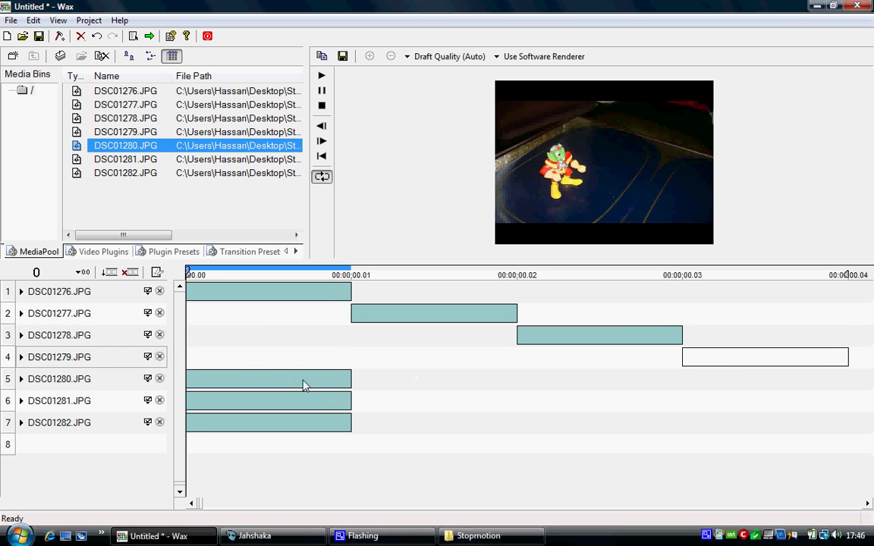
pyautogui.moveTo(303, 385); pyautogui.dragTo(865, 389)
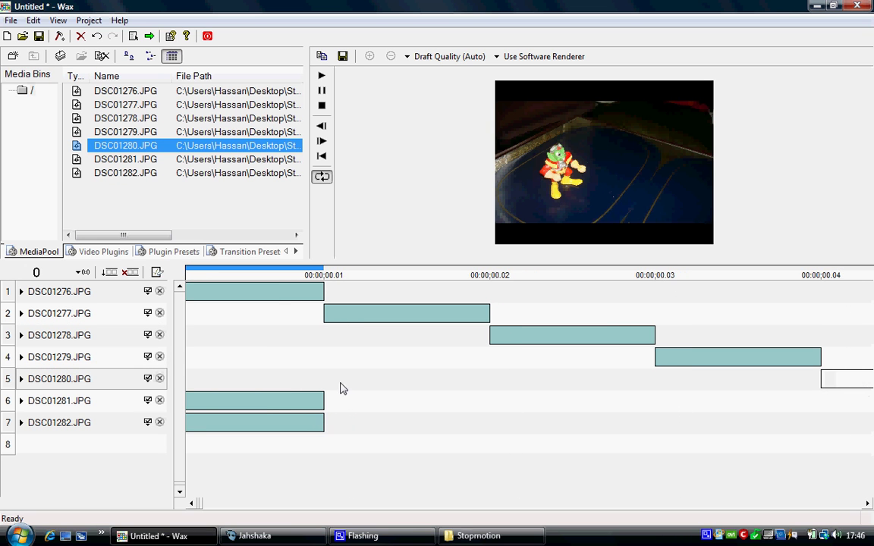
pyautogui.moveTo(260, 409); pyautogui.dragTo(816, 406)
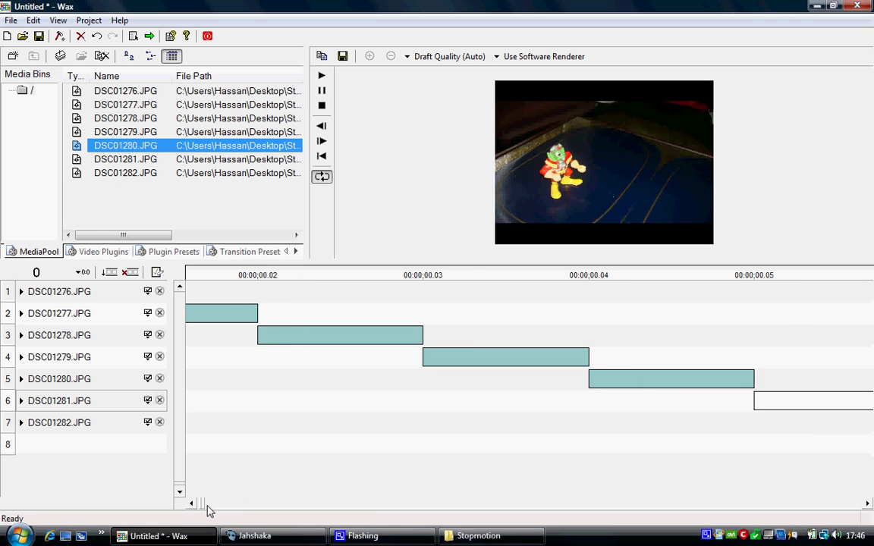
pyautogui.moveTo(206, 506); pyautogui.dragTo(214, 506)
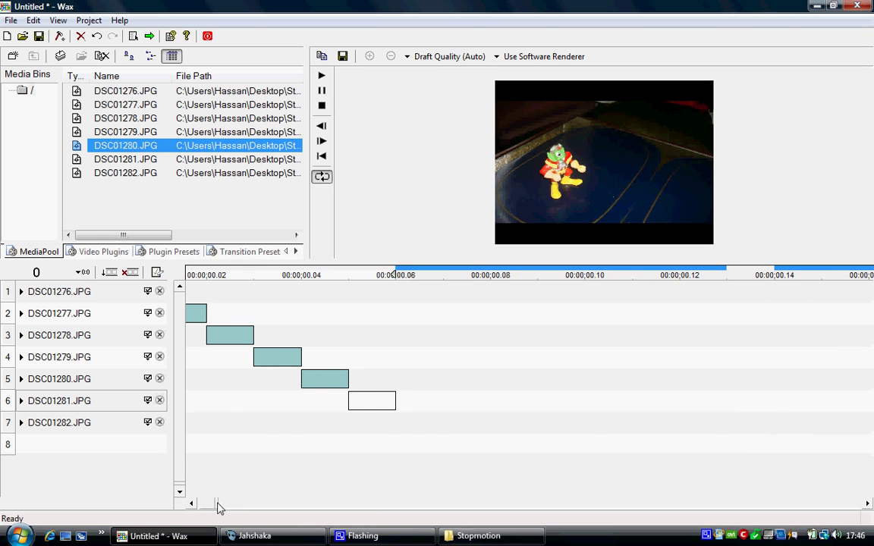
pyautogui.moveTo(206, 422); pyautogui.dragTo(503, 419)
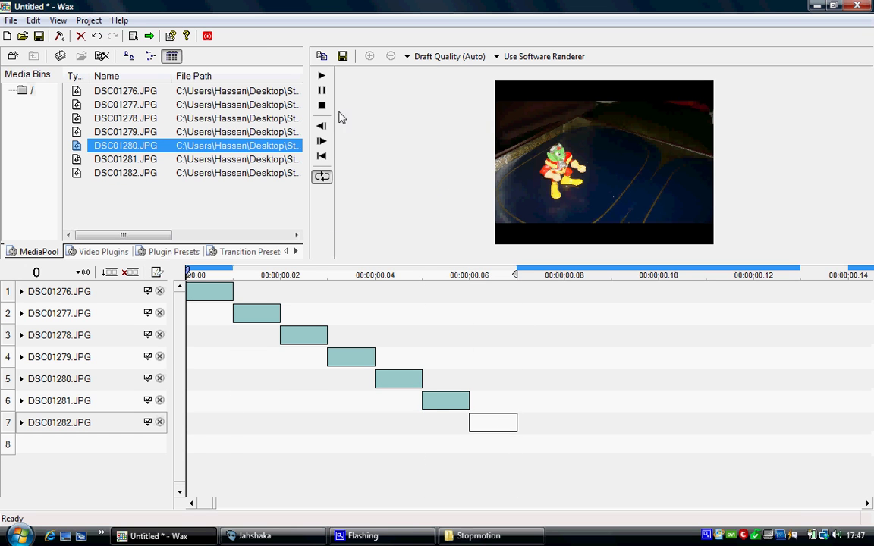
# Step: Play and stop the stop-motion sequence, then close Wax
pyautogui.click(322, 76)
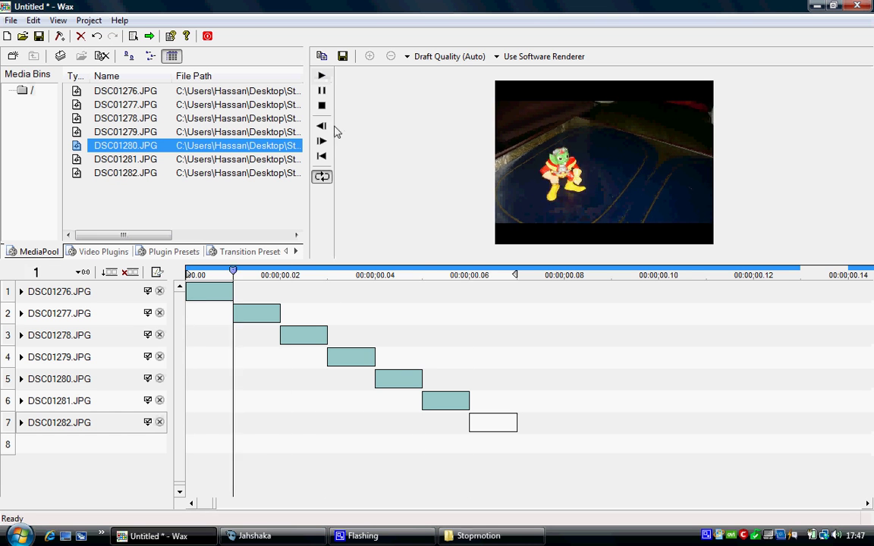
pyautogui.click(322, 107)
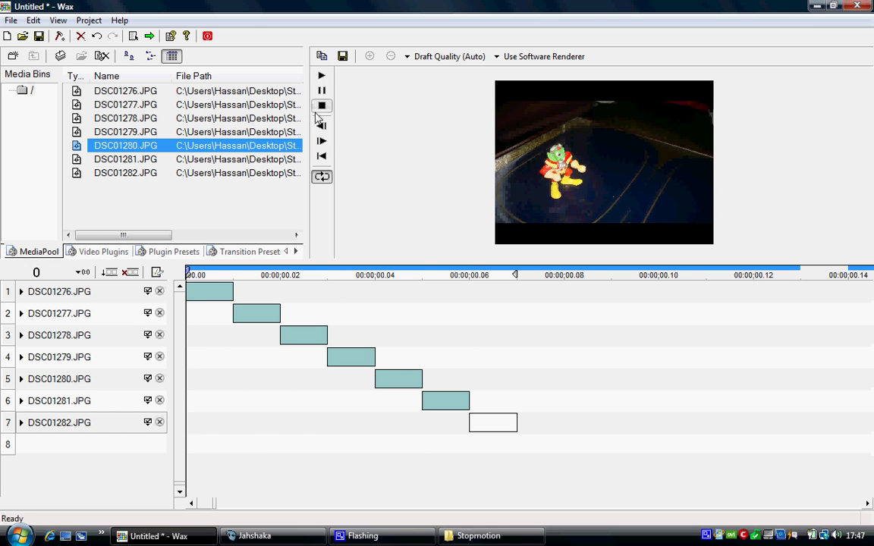
pyautogui.click(854, 6)
# Step: Discard the Wax project, load the first DSC still in Jahshaka's Animation module, rewind, and select MOV01283
pyautogui.click(460, 312)
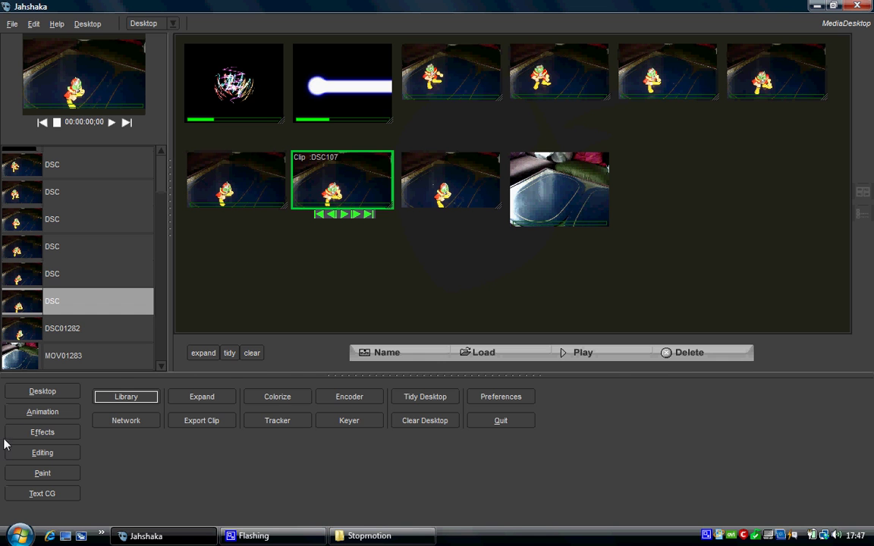
pyautogui.click(32, 418)
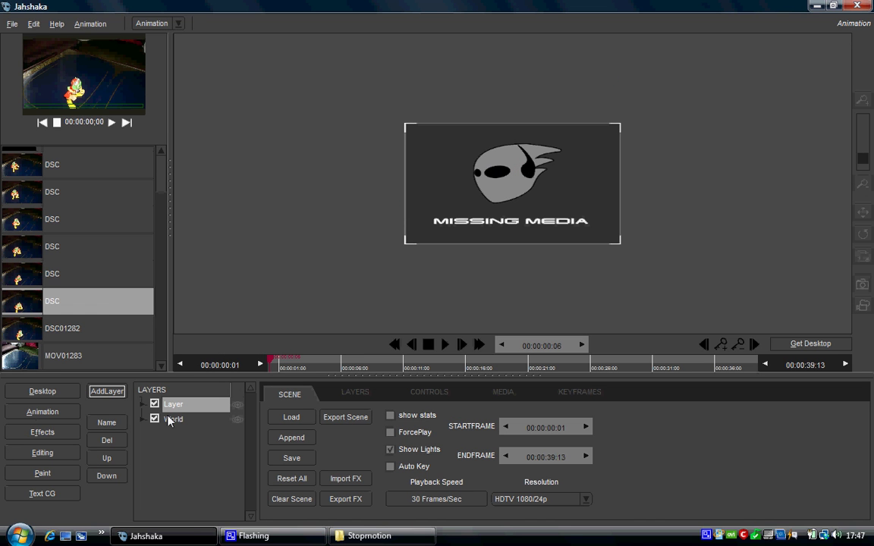
pyautogui.click(77, 166)
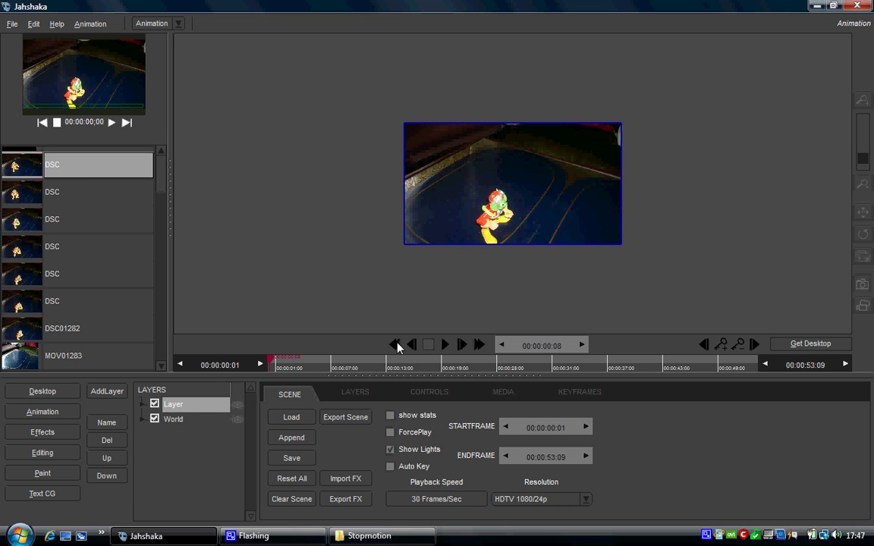
pyautogui.click(445, 346)
pyautogui.click(48, 357)
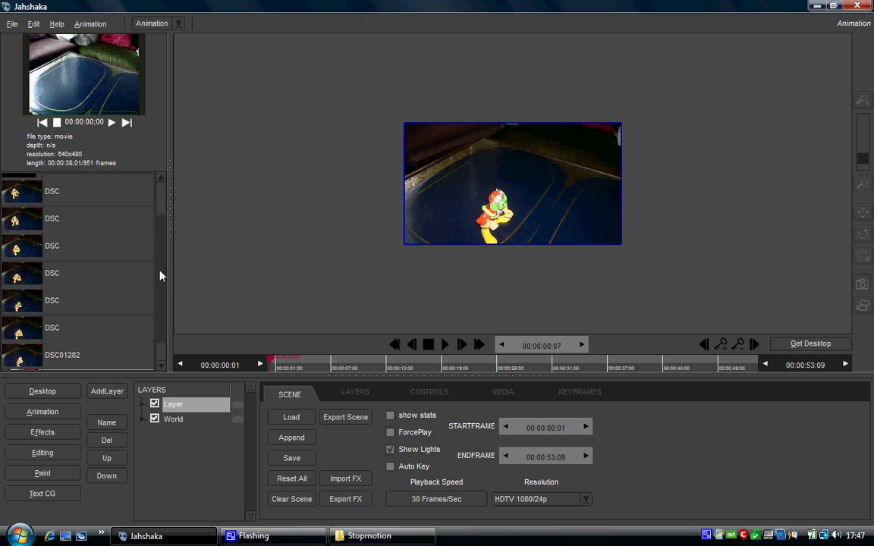
pyautogui.scroll(-1, 160, 276)
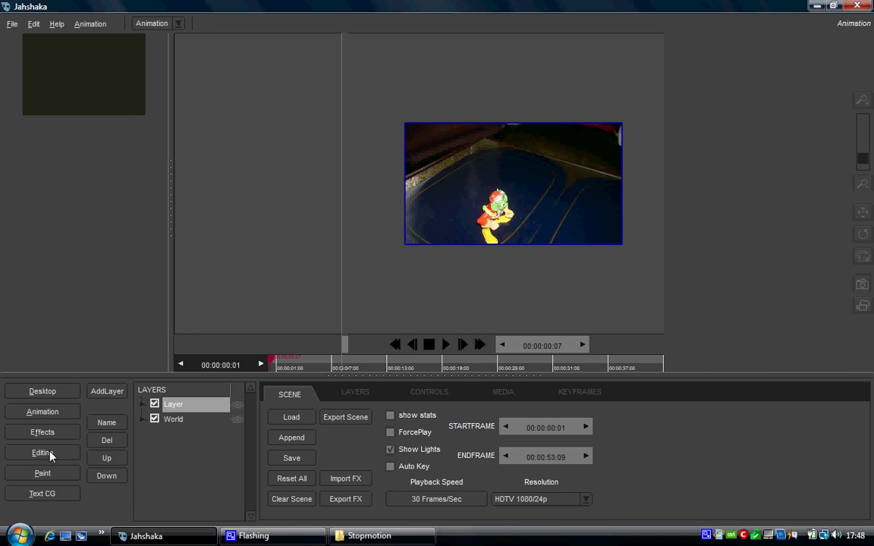
# Step: In the Editing module, insert a new track and place the full MOV01283 clip on it
pyautogui.click(50, 453)
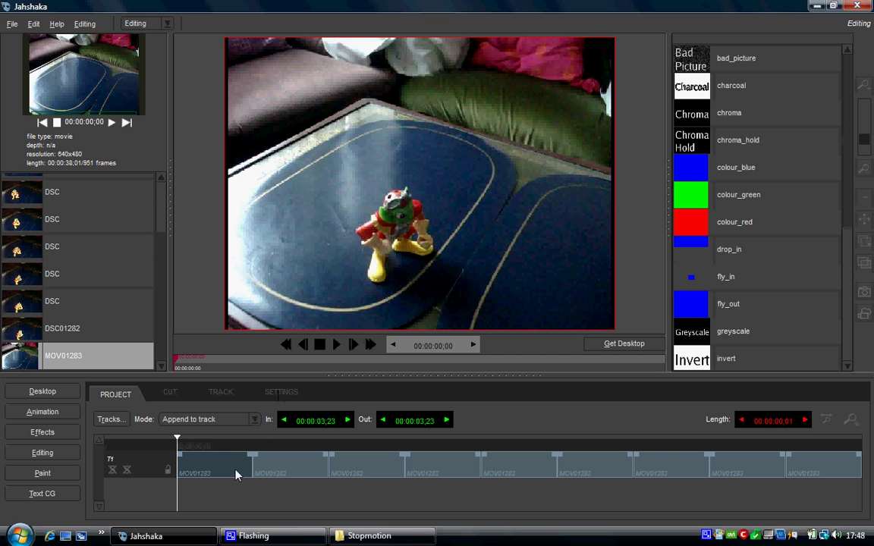
pyautogui.click(337, 345)
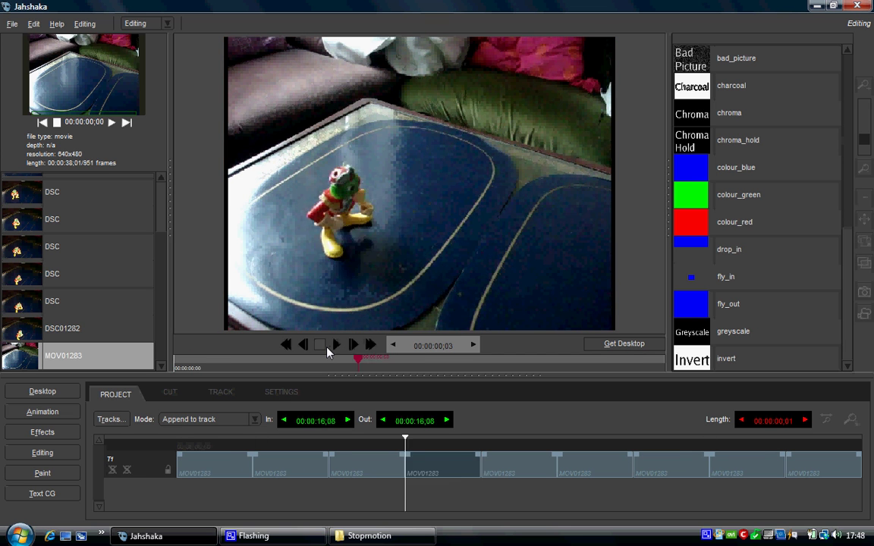
pyautogui.click(322, 346)
pyautogui.click(325, 348)
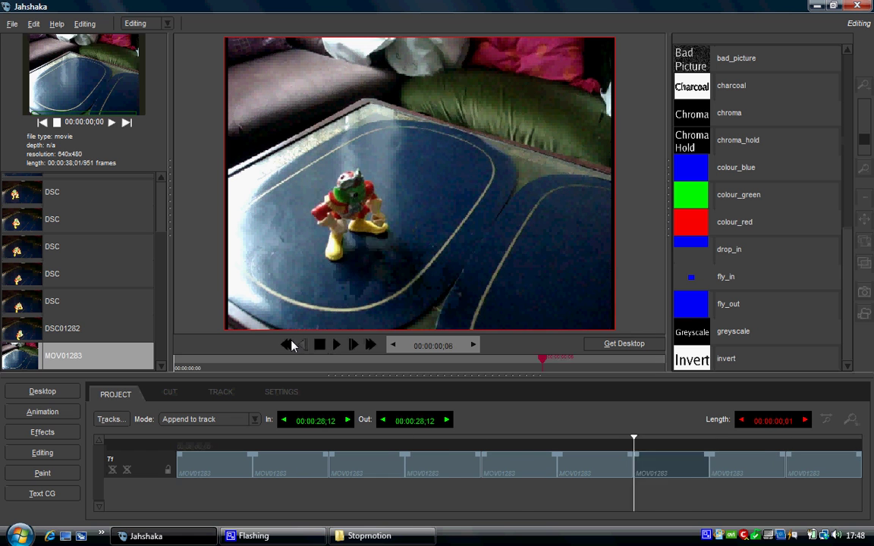
pyautogui.click(119, 419)
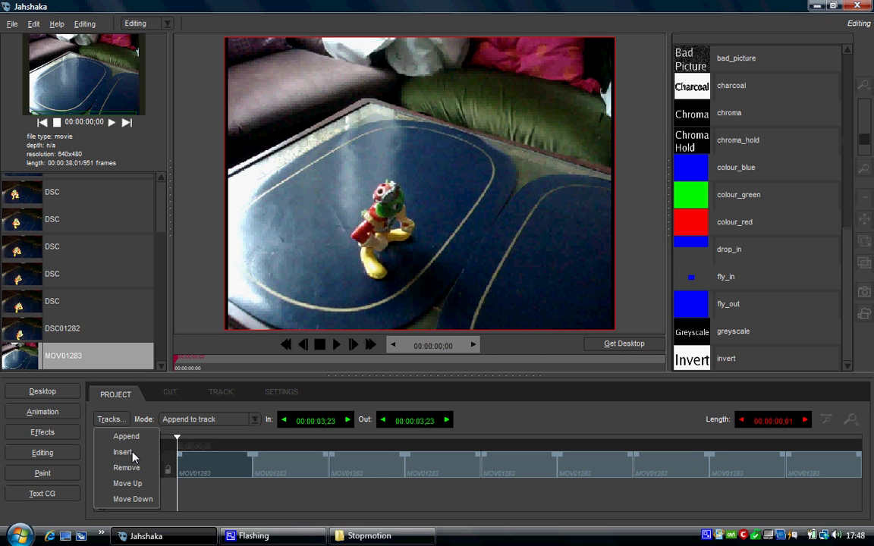
pyautogui.click(134, 453)
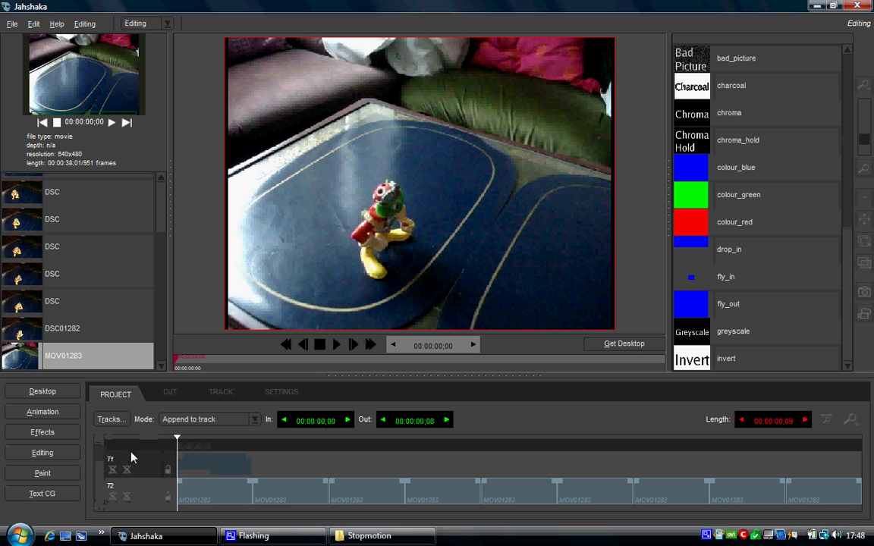
pyautogui.click(254, 461)
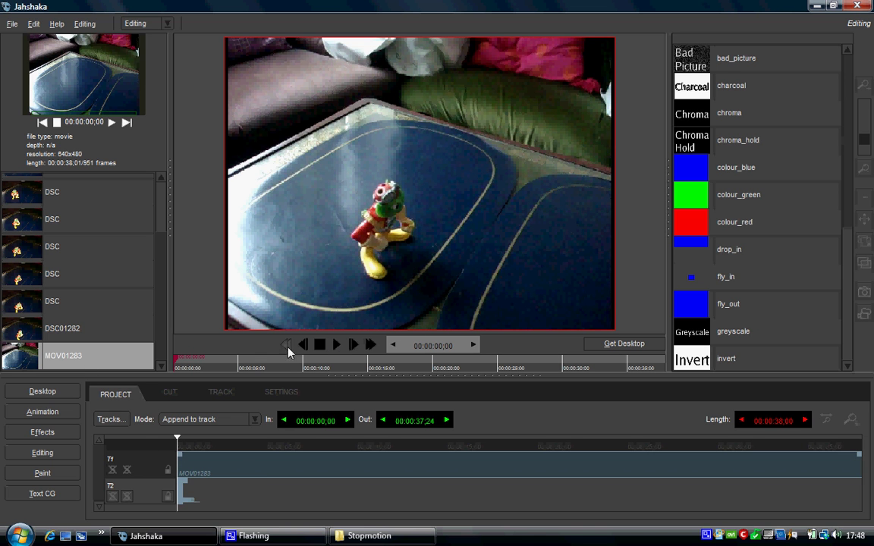
pyautogui.click(322, 347)
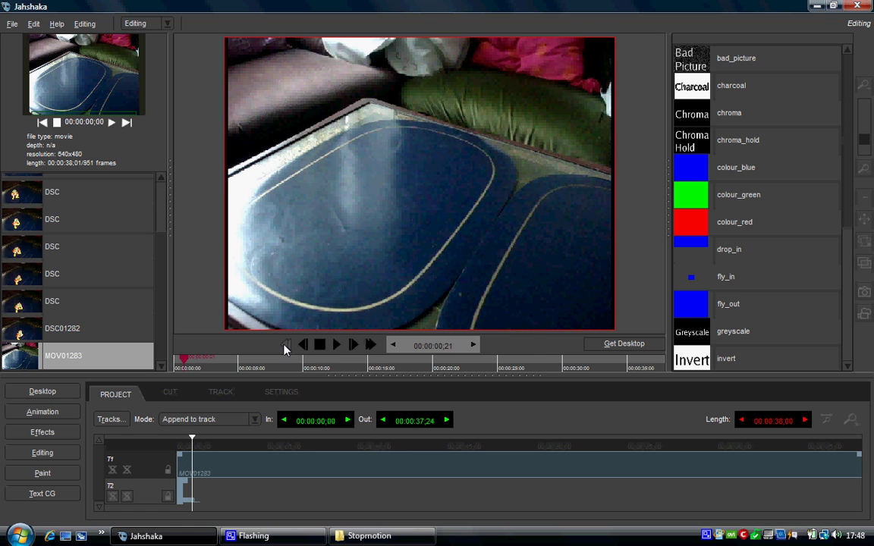
pyautogui.click(287, 346)
pyautogui.click(128, 497)
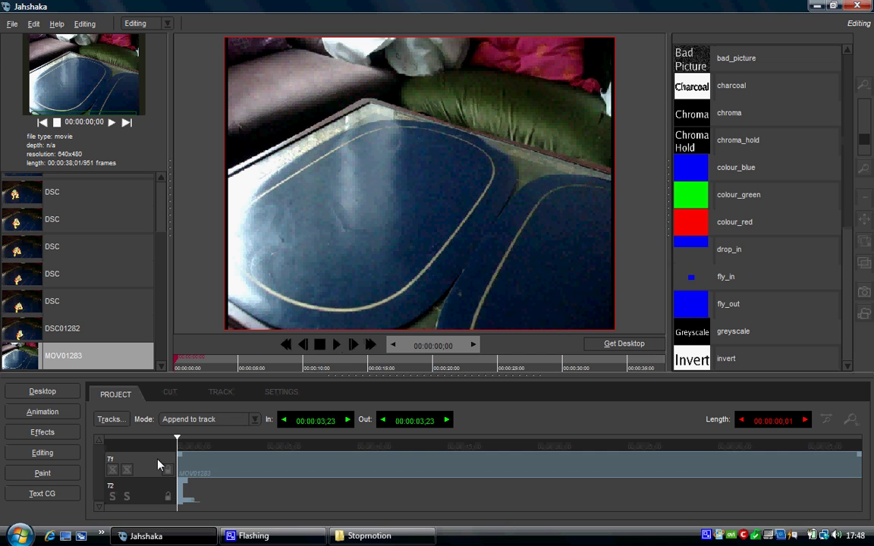
# Step: Cut MOV01283 at 00:00:04;03 and 00:00:08;13, moving each cut one frame forward
pyautogui.click(336, 345)
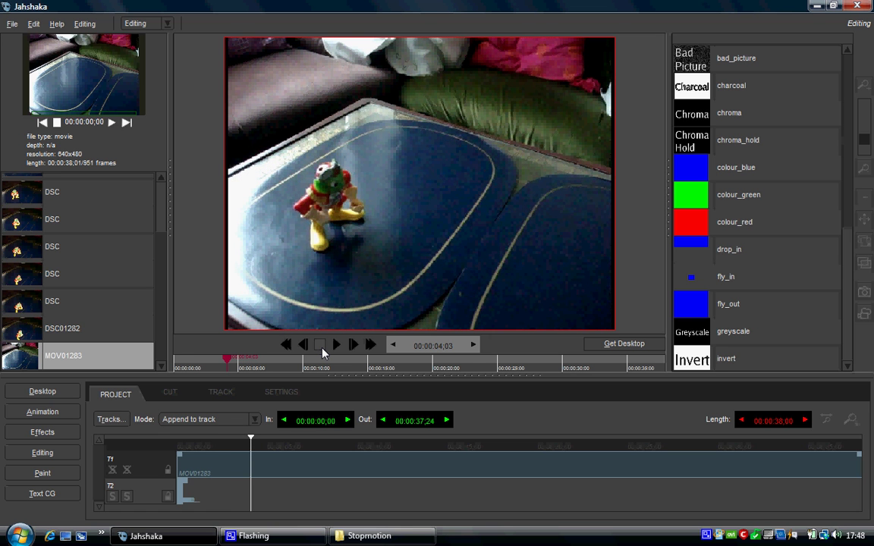
pyautogui.press('i')
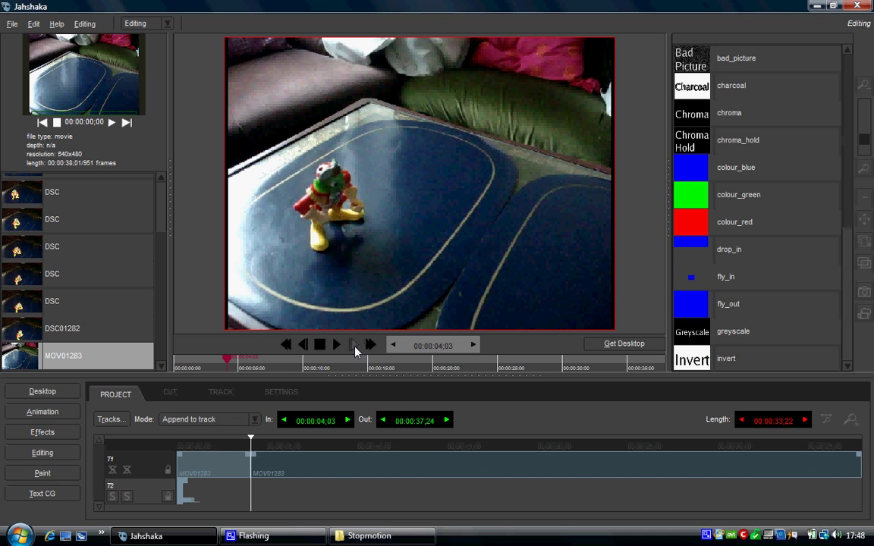
pyautogui.click(354, 346)
pyautogui.press('i')
pyautogui.click(332, 347)
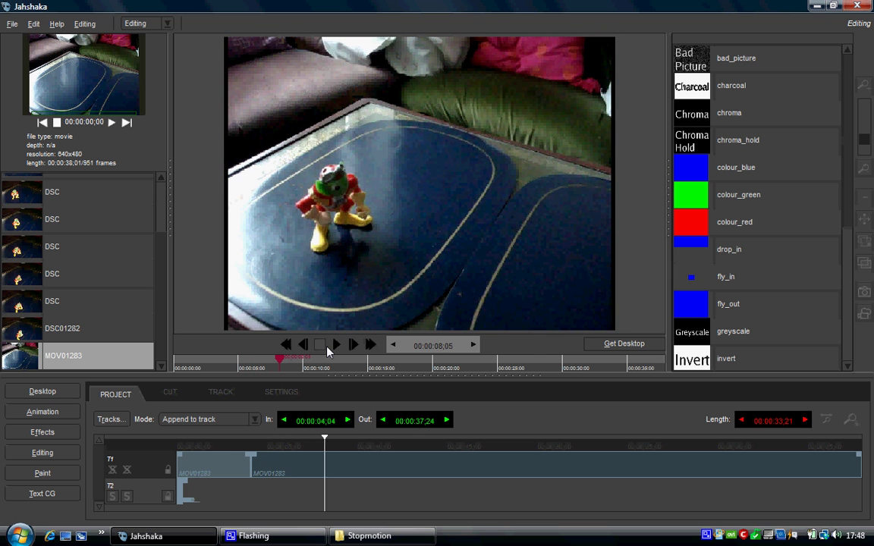
pyautogui.press('i')
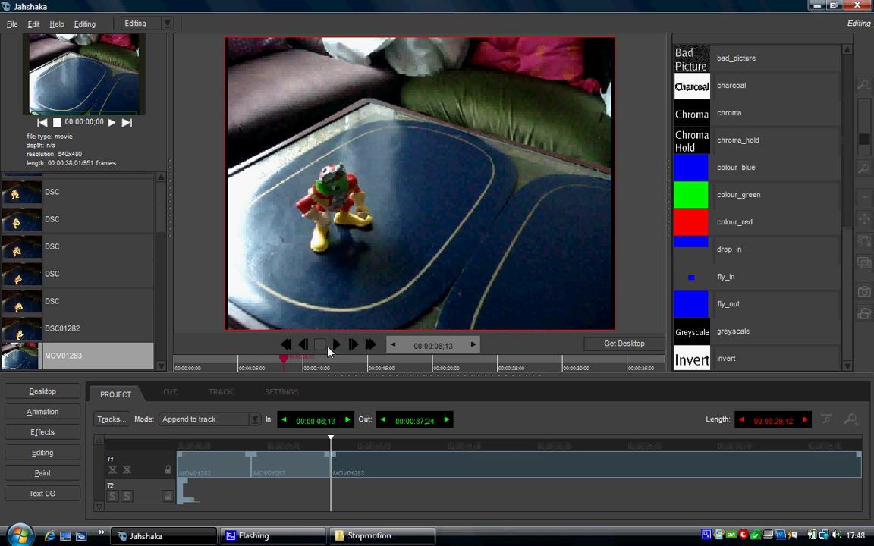
pyautogui.click(352, 346)
pyautogui.press('i')
# Step: Toggle the track state and play the timeline, returning to the first frame
pyautogui.rightClick(141, 470)
pyautogui.click(143, 463)
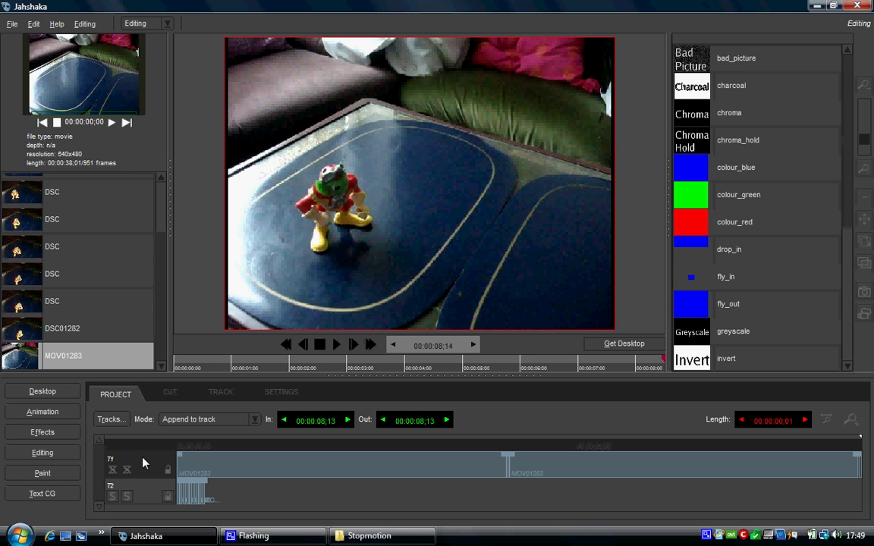
pyautogui.click(187, 471)
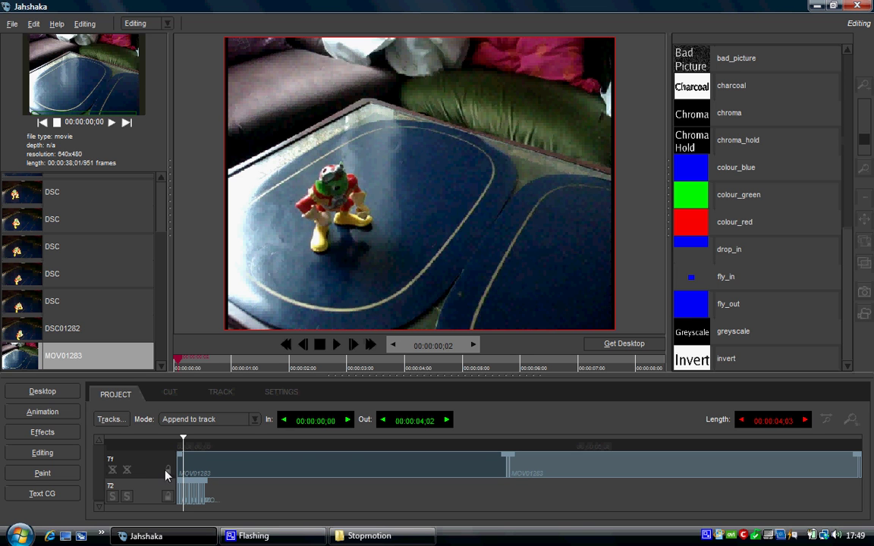
pyautogui.click(124, 498)
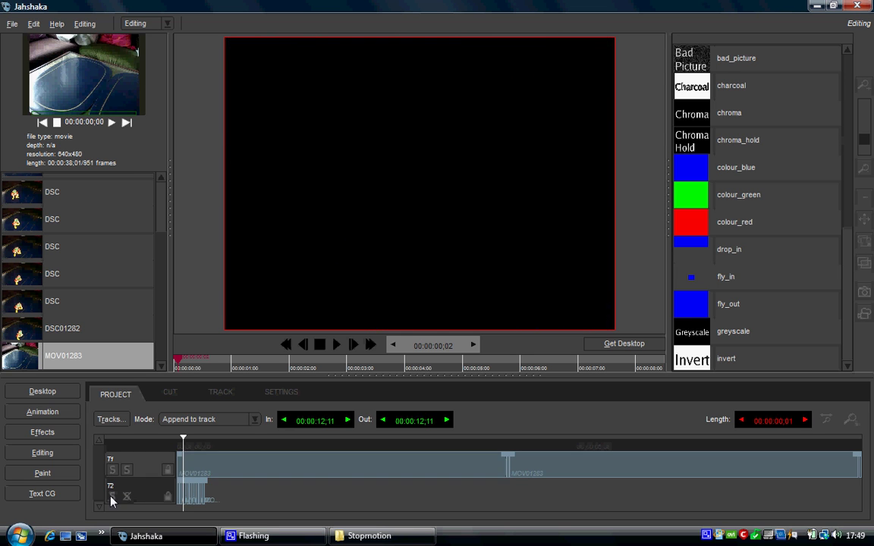
pyautogui.moveTo(184, 444); pyautogui.dragTo(172, 443)
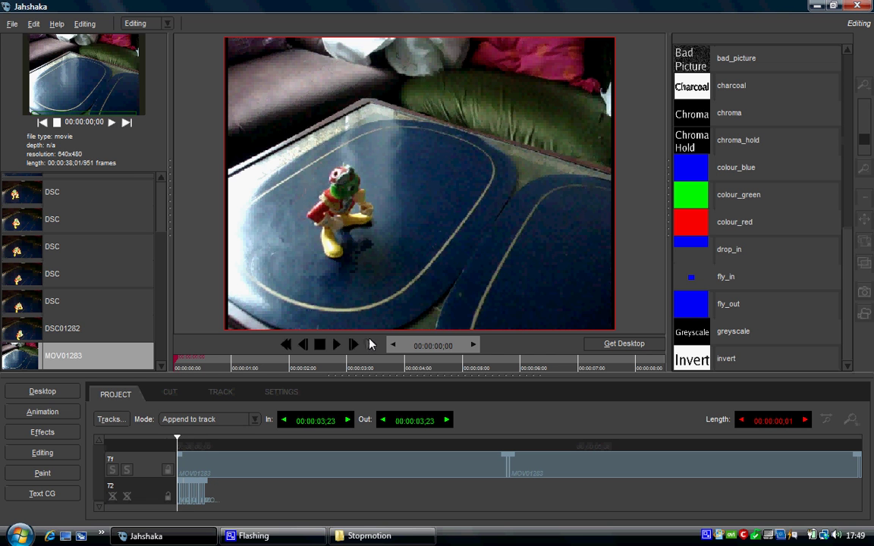
pyautogui.click(336, 346)
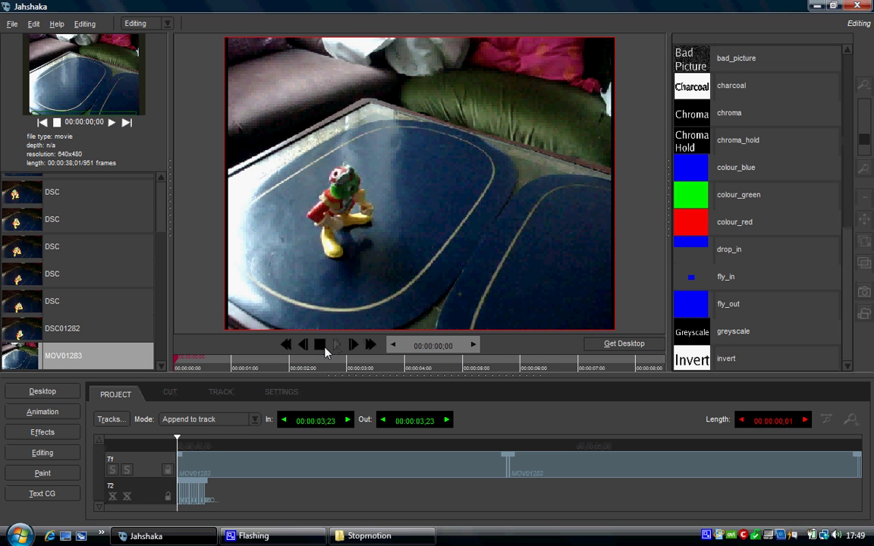
pyautogui.click(299, 351)
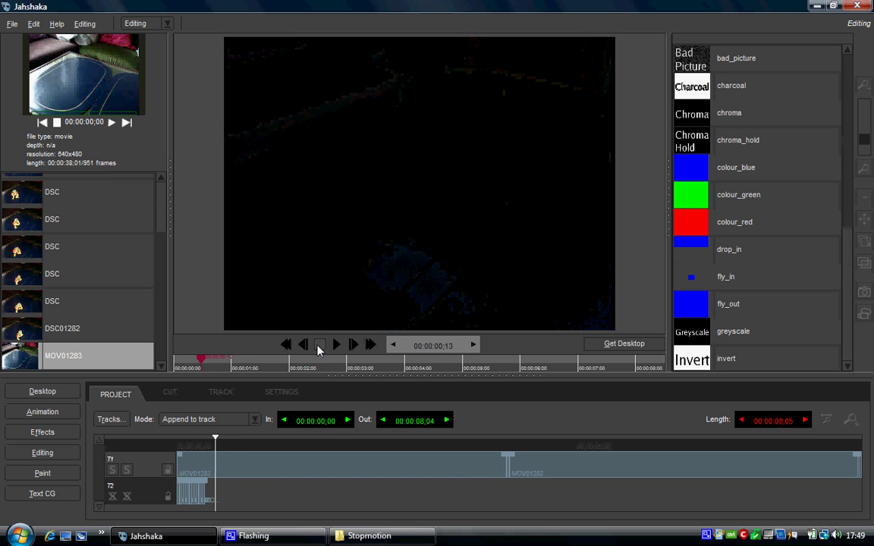
pyautogui.click(295, 348)
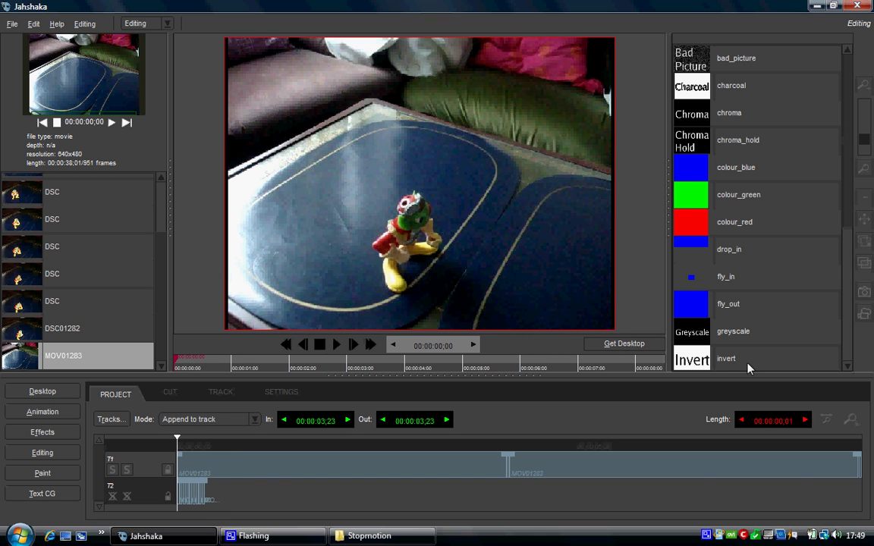
# Step: Rescale the timeline to show the short MOV01283 clips and drag the leftover clips off T1
pyautogui.click(709, 459)
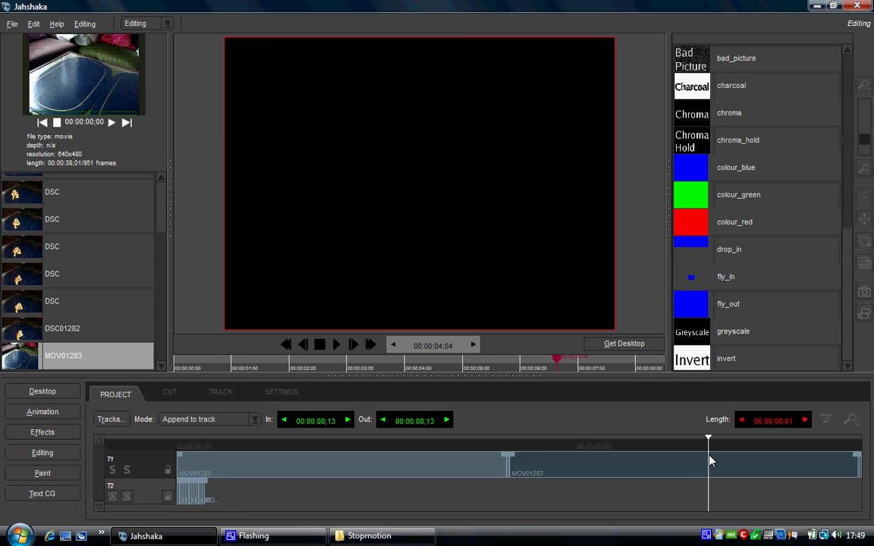
pyautogui.click(708, 461)
pyautogui.click(704, 464)
pyautogui.click(704, 465)
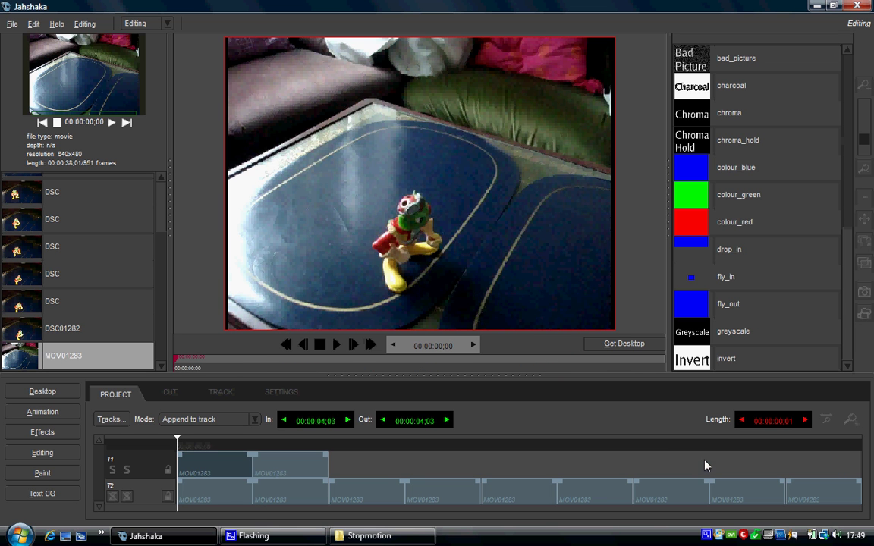
pyautogui.moveTo(286, 473); pyautogui.dragTo(250, 438)
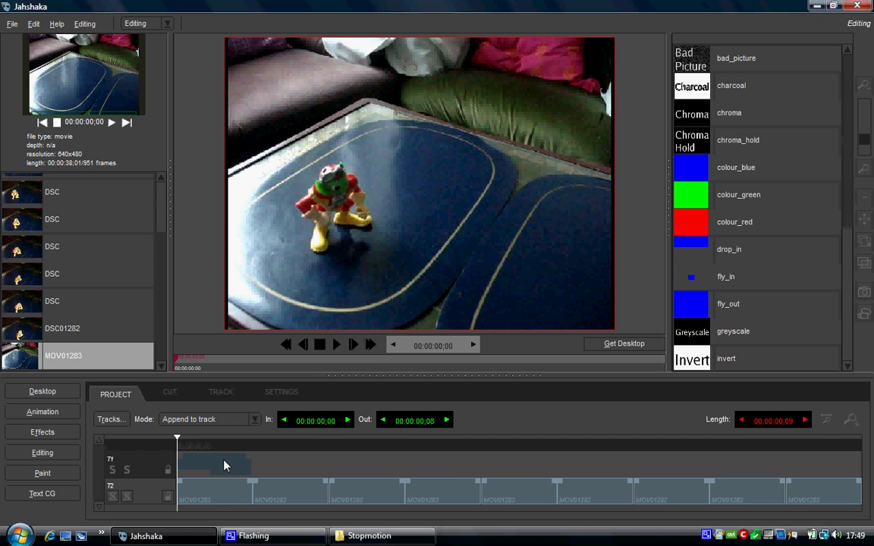
pyautogui.moveTo(225, 466); pyautogui.dragTo(146, 471)
pyautogui.rightClick(146, 469)
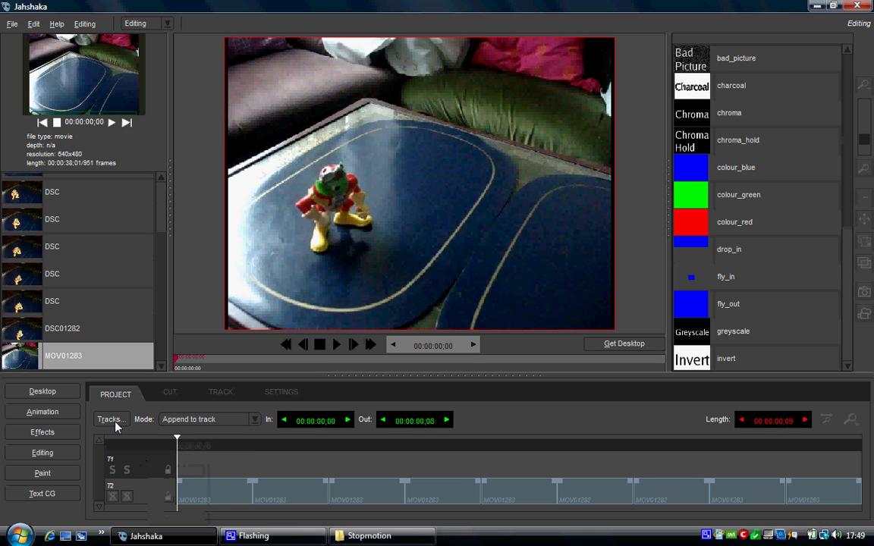
pyautogui.click(110, 419)
# Step: Remove the empty upper track and set the render to FFmpeg DIVX with Full 4:3/Fixed Quality
pyautogui.click(126, 468)
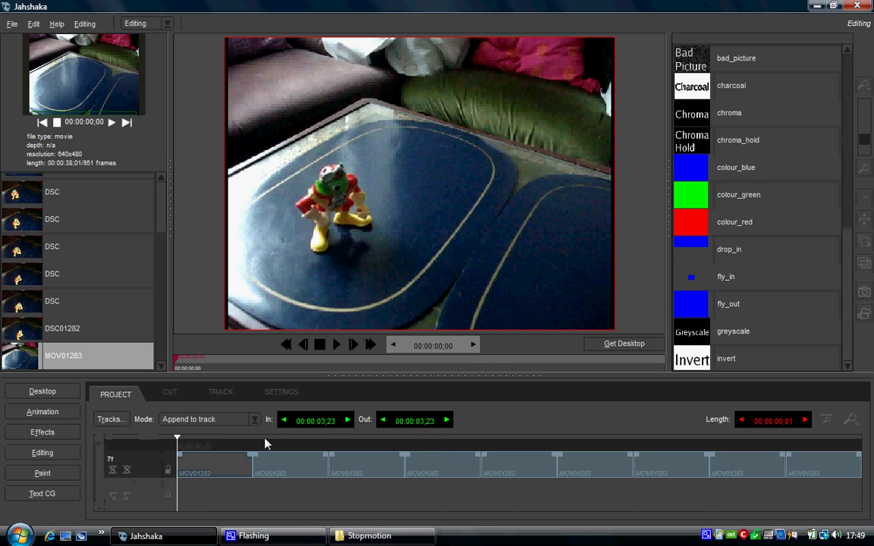
pyautogui.click(867, 316)
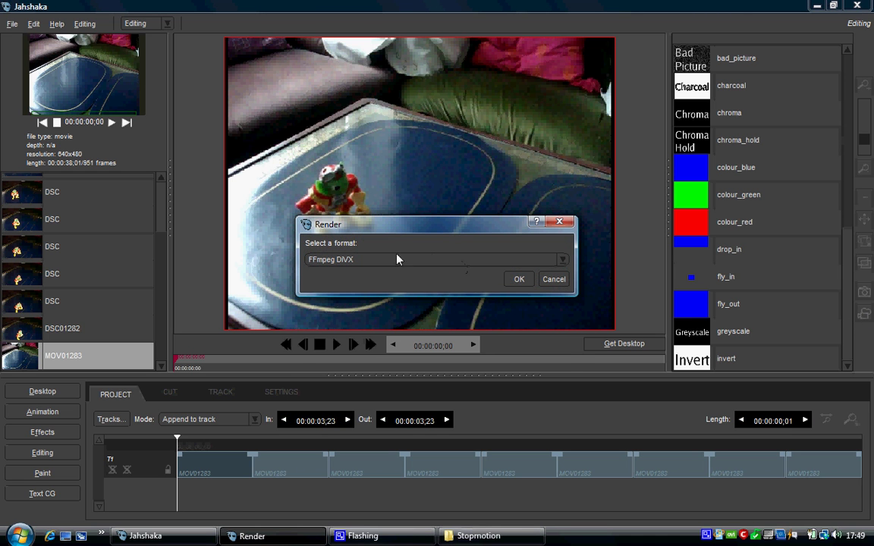
pyautogui.click(450, 262)
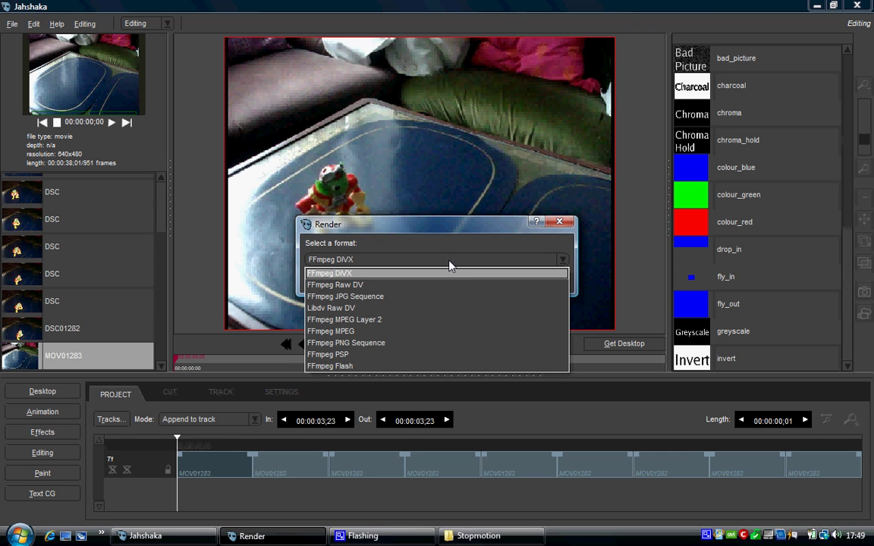
pyautogui.click(440, 275)
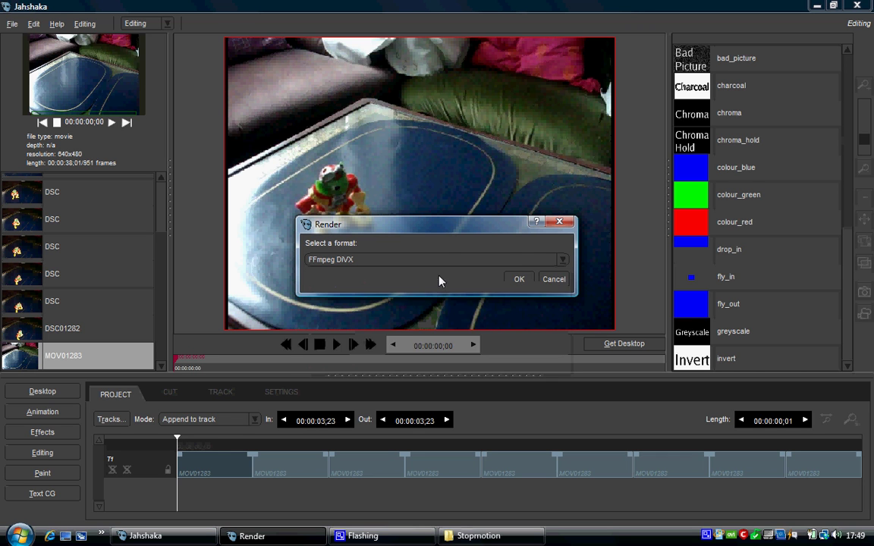
pyautogui.click(516, 260)
pyautogui.click(377, 274)
pyautogui.click(514, 282)
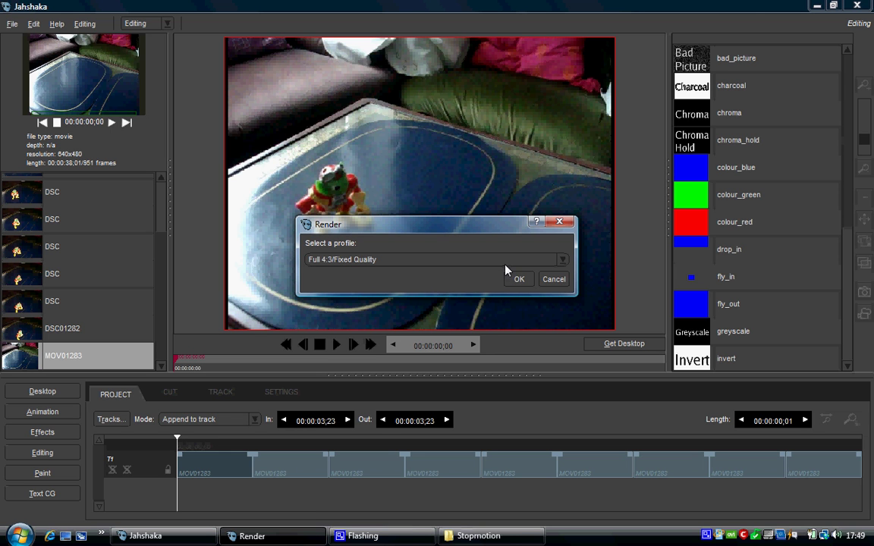
pyautogui.click(518, 280)
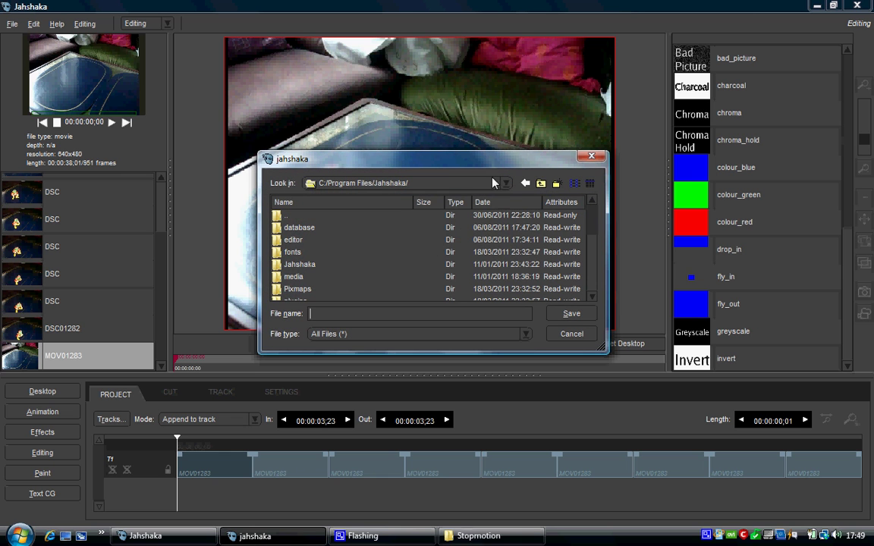
# Step: Save the render to the Desktop as try1
pyautogui.click(505, 183)
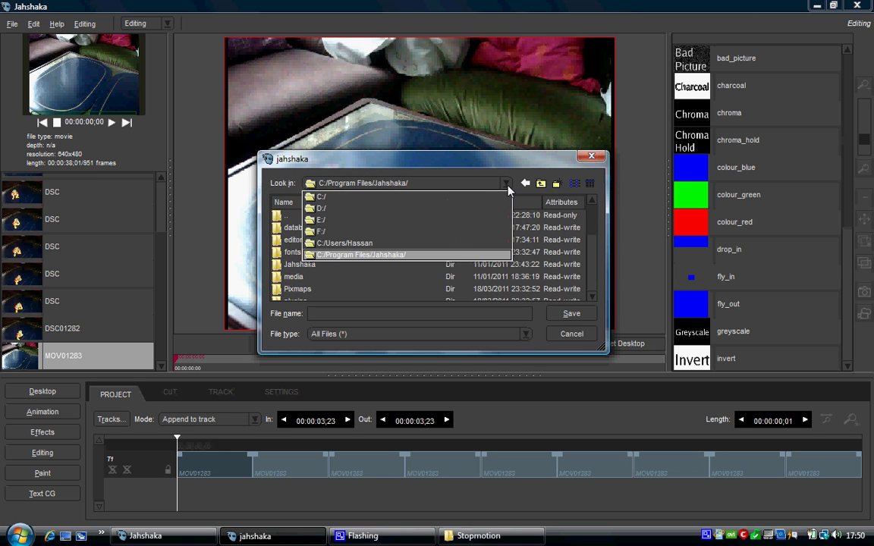
pyautogui.click(346, 244)
pyautogui.doubleClick(293, 265)
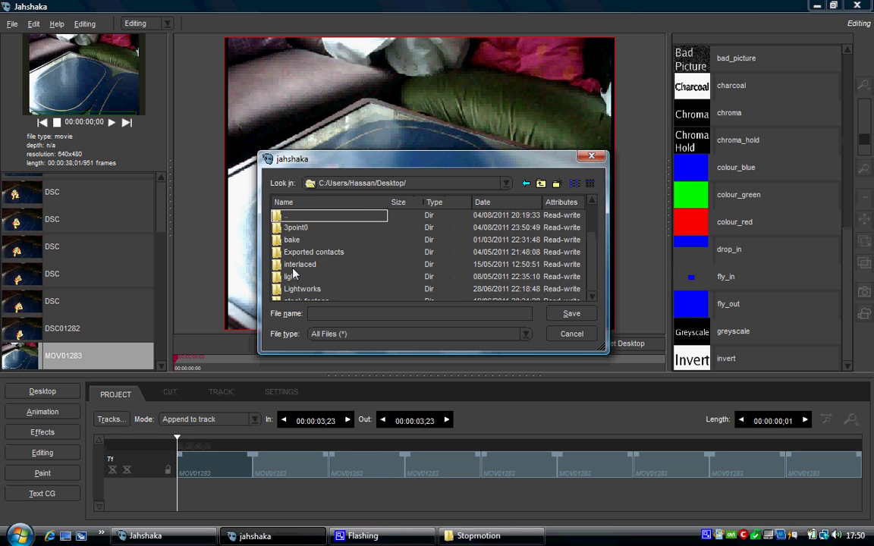
pyautogui.click(322, 315)
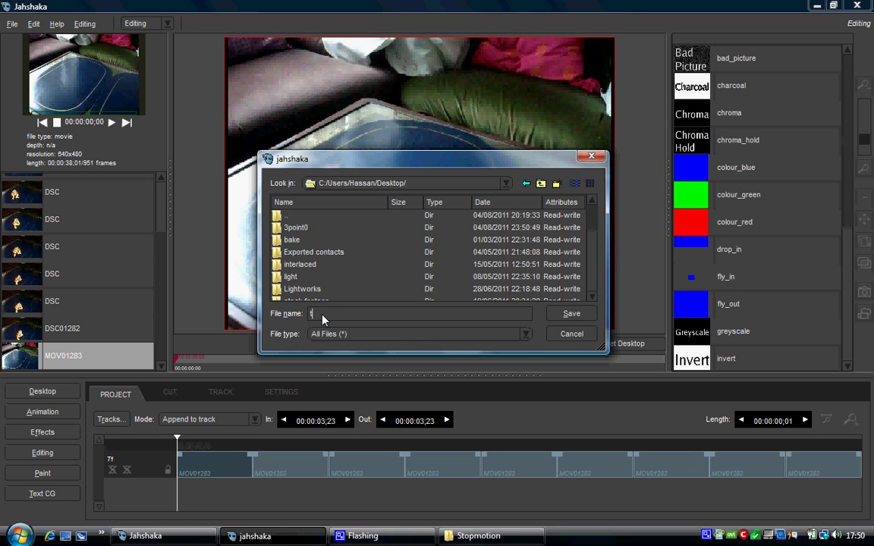
pyautogui.press('Return')
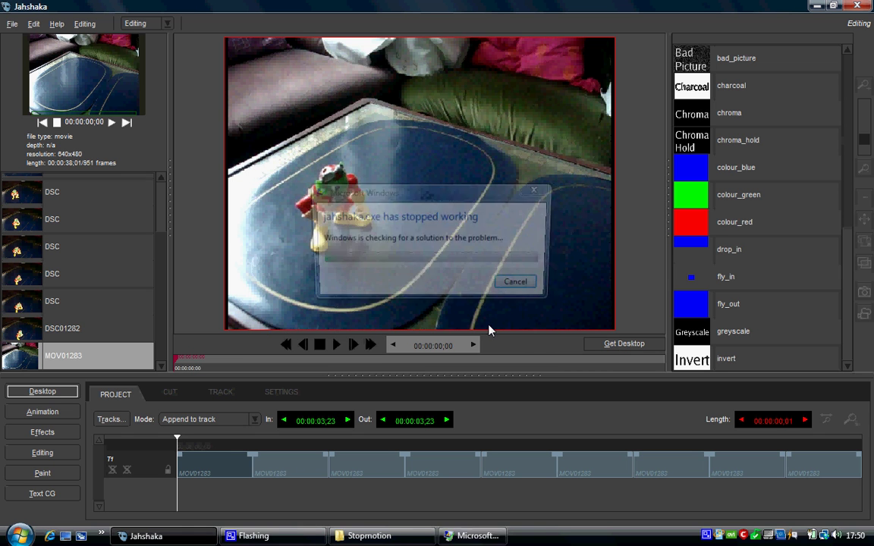
# Step: Close the crashed Jahshaka, minimise the Stopmotion folder window, and bring up CamStudio from the tray
pyautogui.click(519, 286)
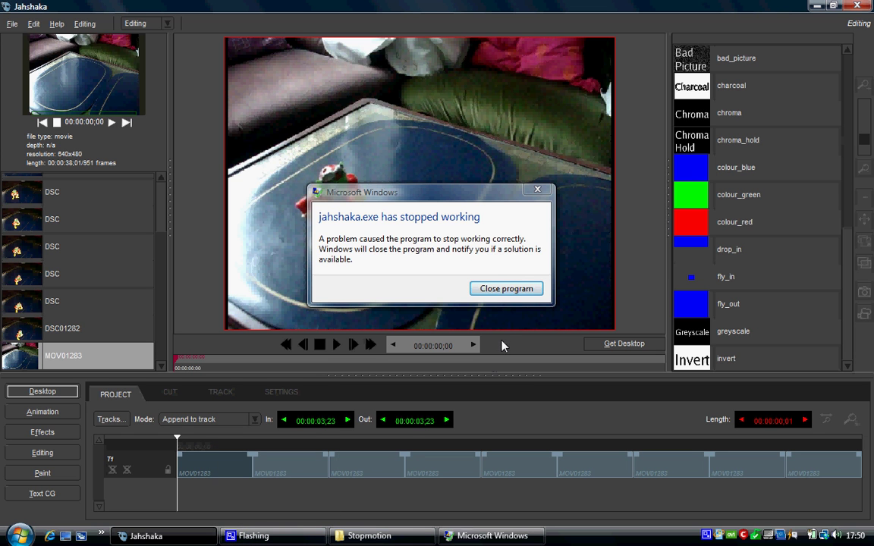
pyautogui.click(521, 293)
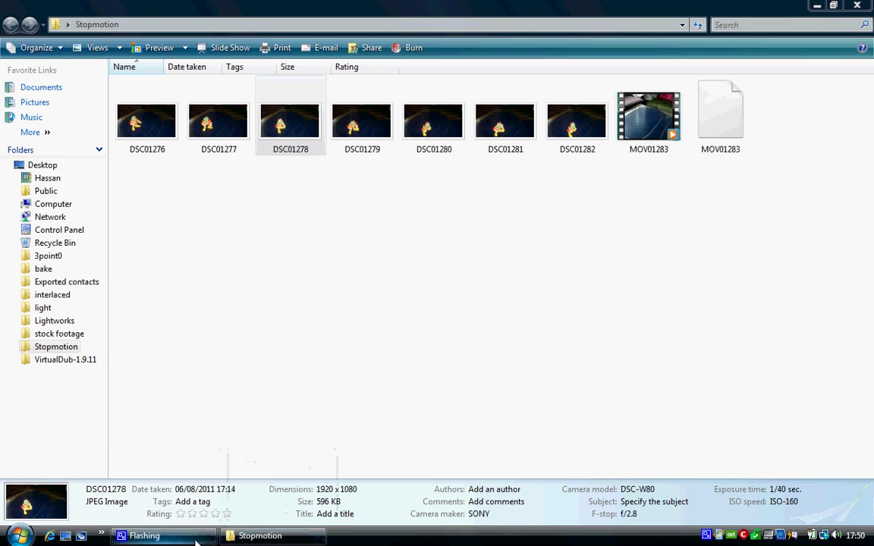
pyautogui.click(816, 5)
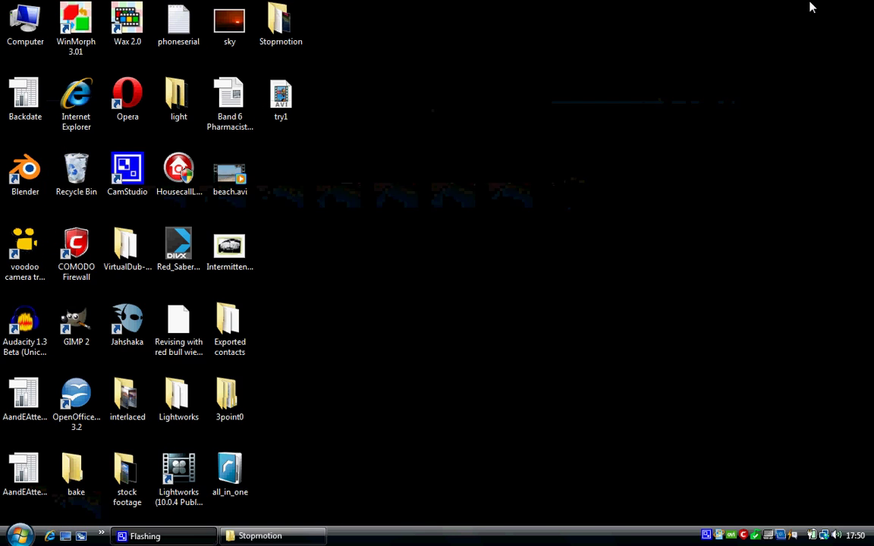
pyautogui.click(706, 536)
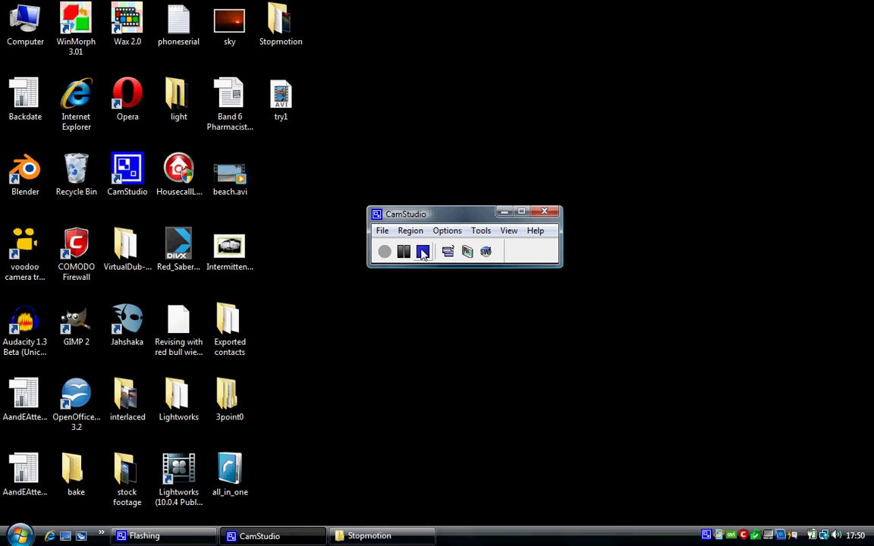